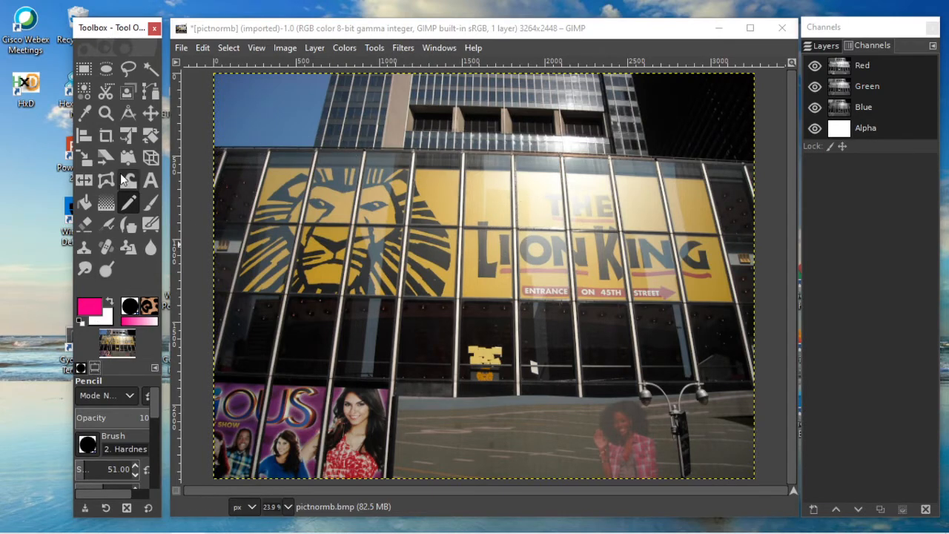
- Activate the Color Picker tool, open the foreground color settings and view the color in the LCH and HSV models
click(84, 115)
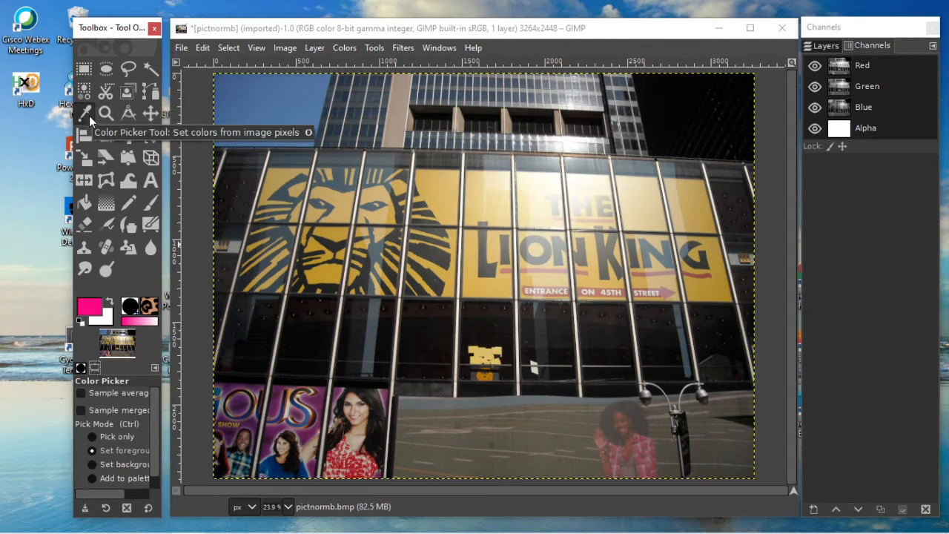
click(94, 306)
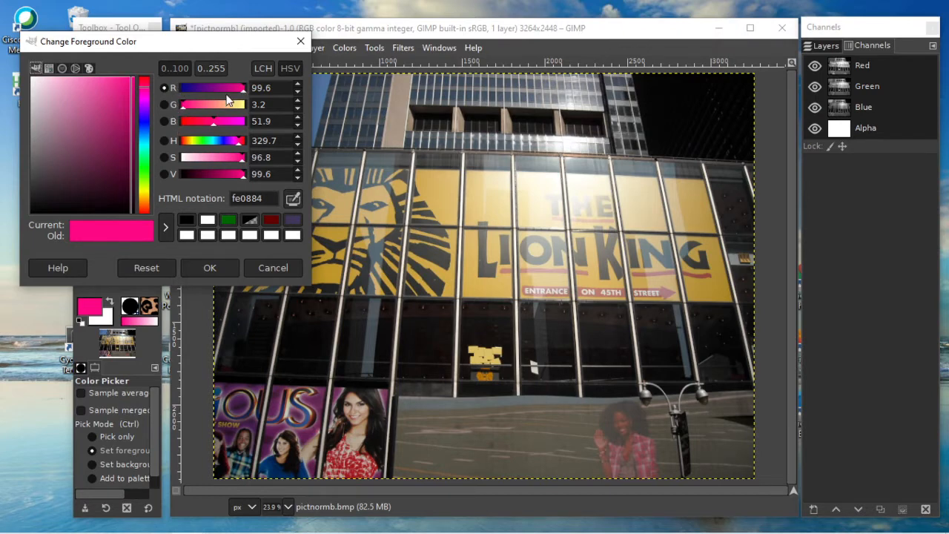
click(261, 68)
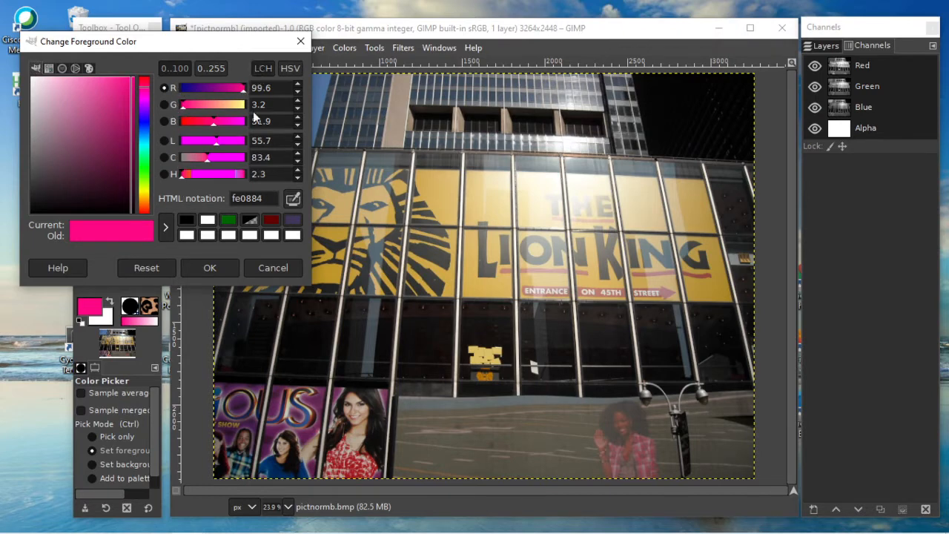
click(296, 69)
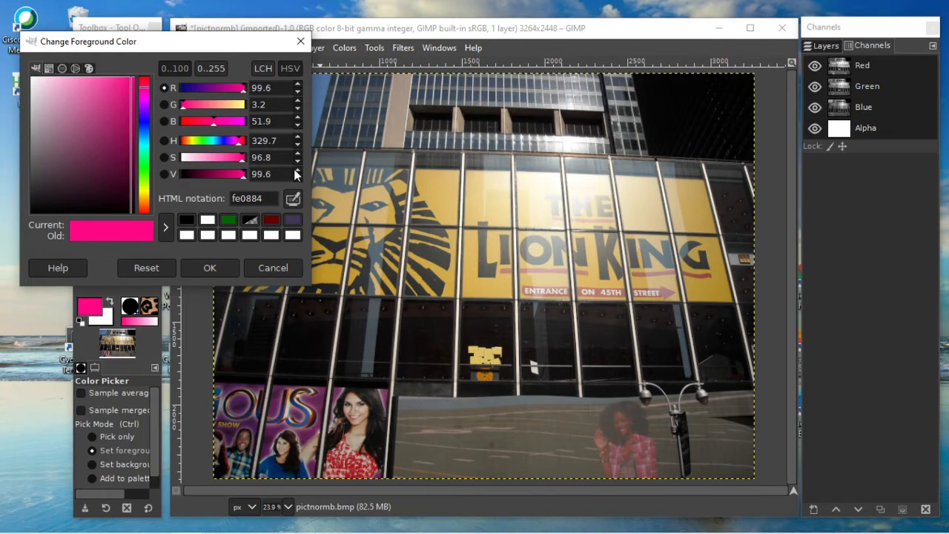
- Sample colors from the bright sign, the lion artwork and the purple poster, accepting dark blue 01224f as the foreground color
click(540, 201)
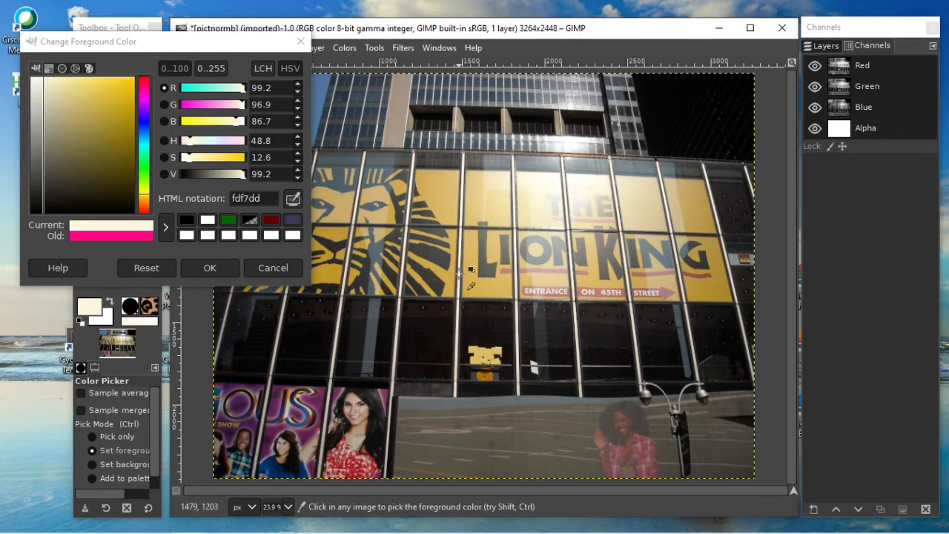
click(336, 231)
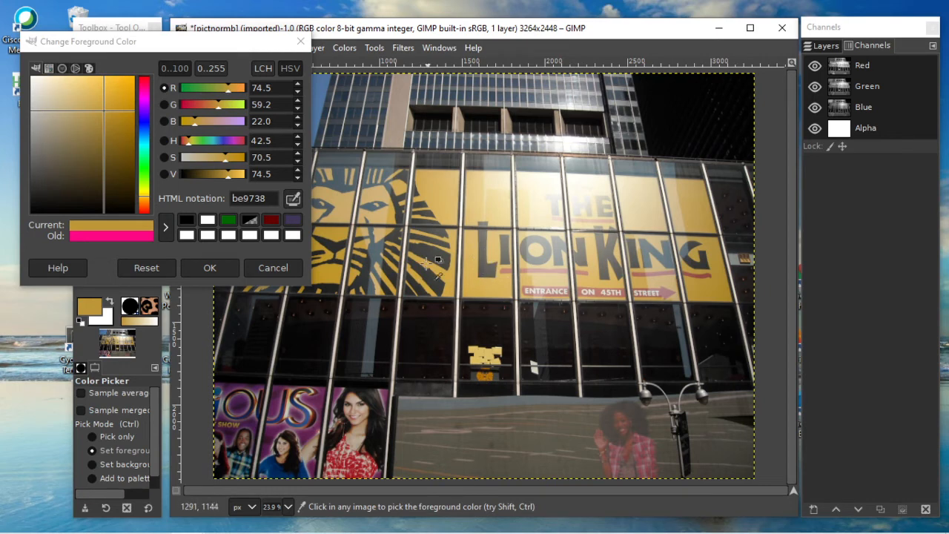
click(280, 470)
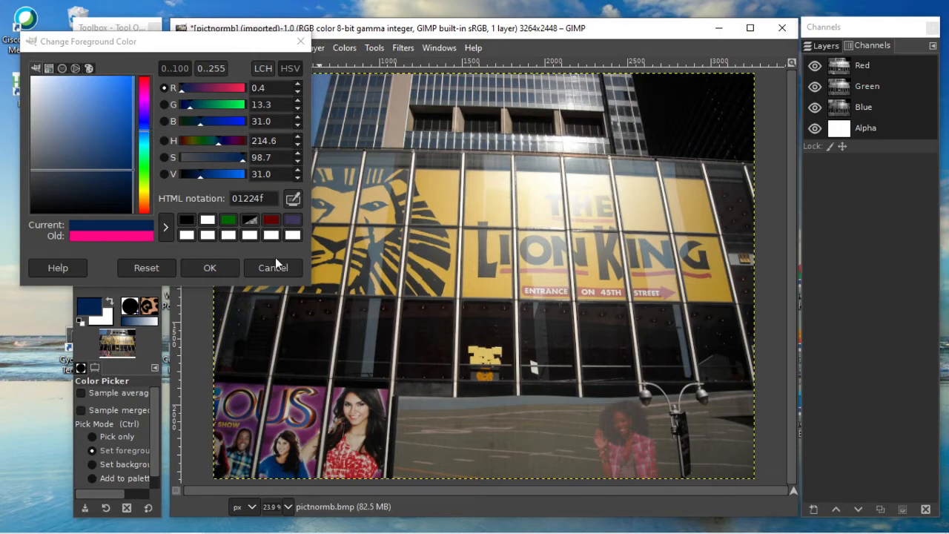
click(210, 268)
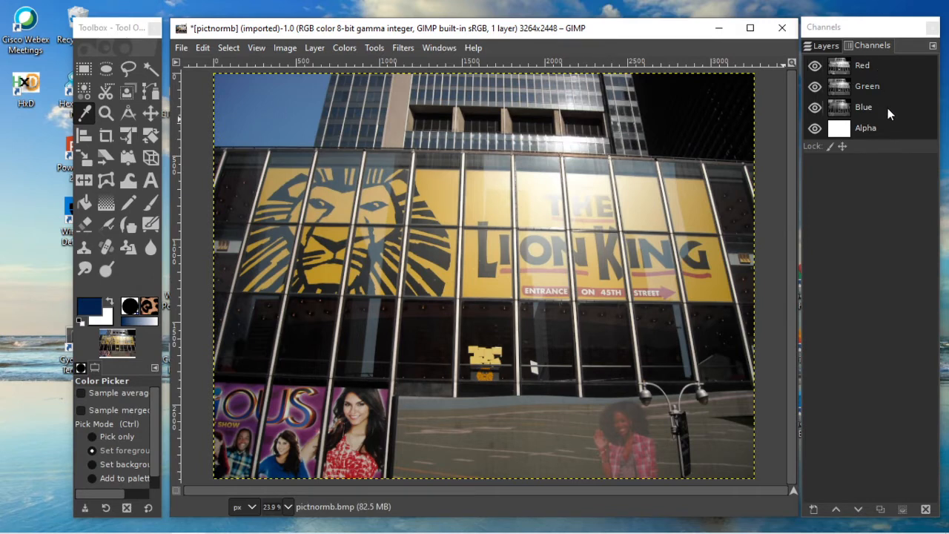
- Hide the Alpha, Blue and Green channels to isolate Red, and switch the display to the Green channel alone
click(813, 131)
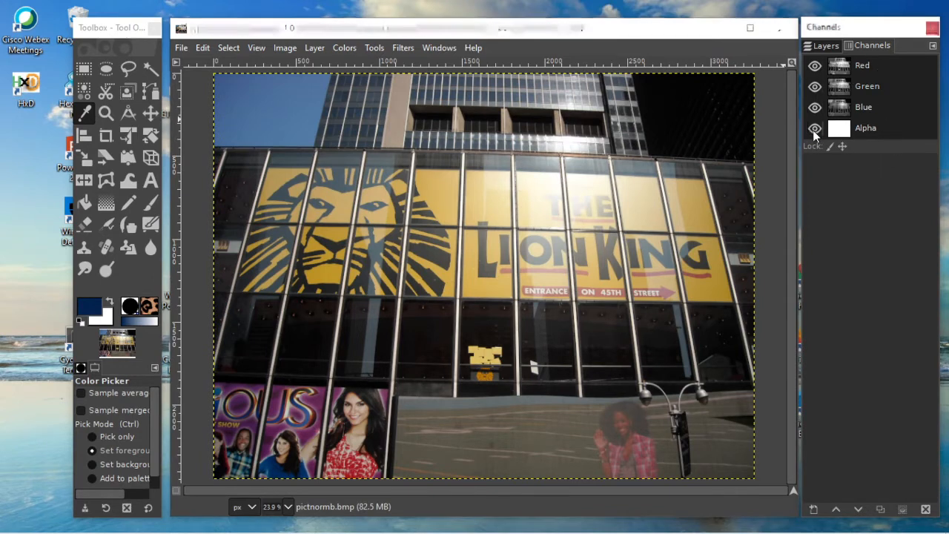
click(815, 107)
click(814, 87)
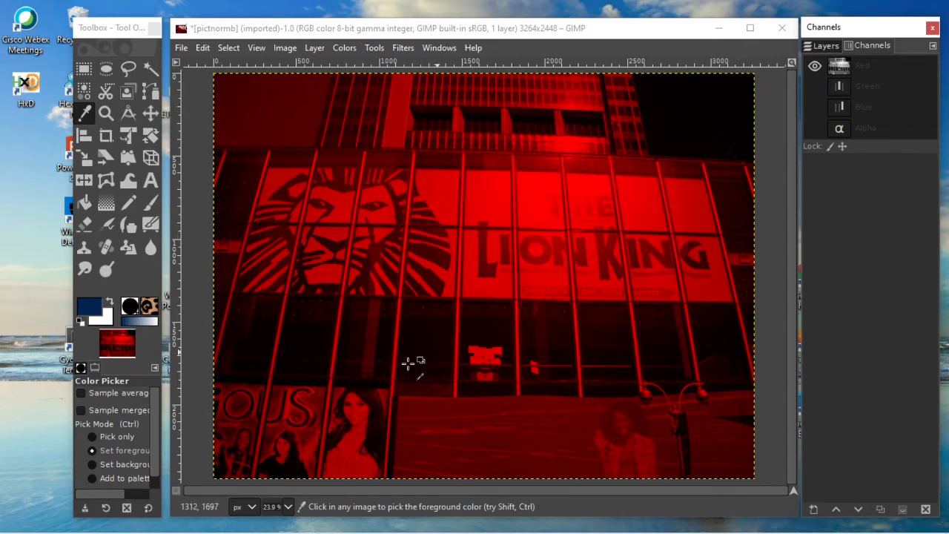
click(815, 67)
click(815, 86)
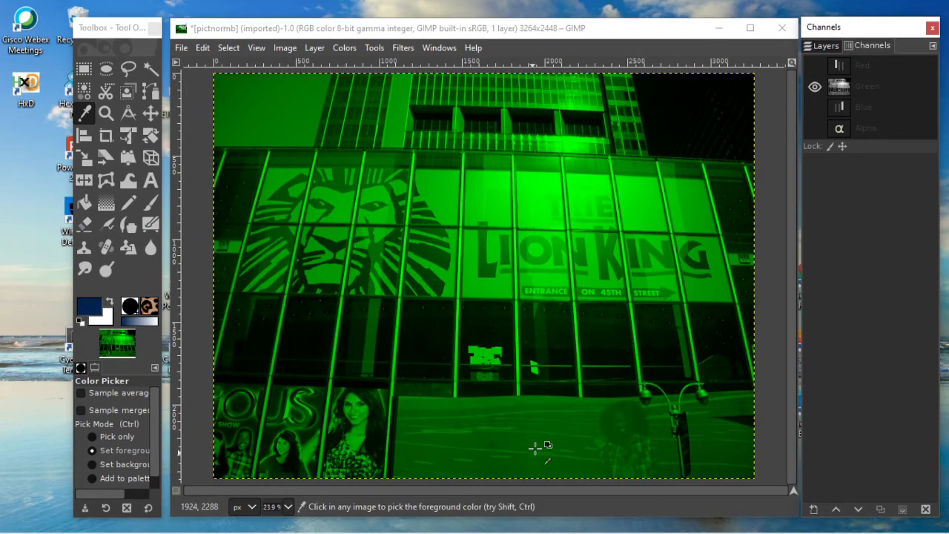
- Display only the Blue channel, and restore the visibility of the Green and Red channels
click(815, 86)
click(816, 108)
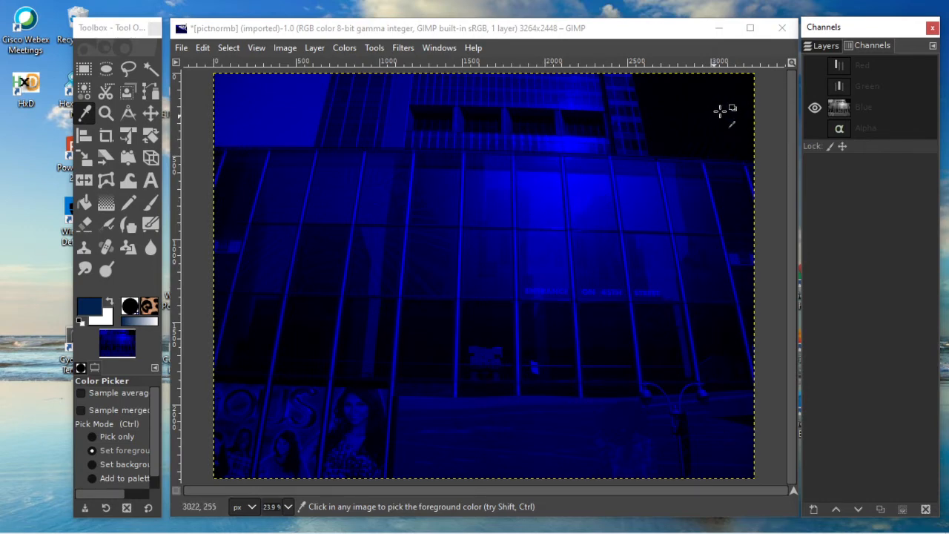
click(815, 85)
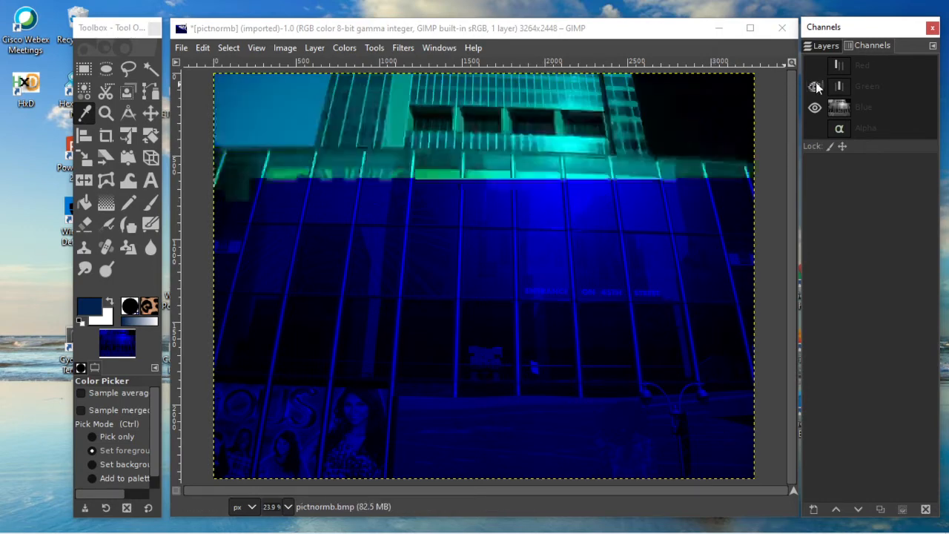
click(815, 66)
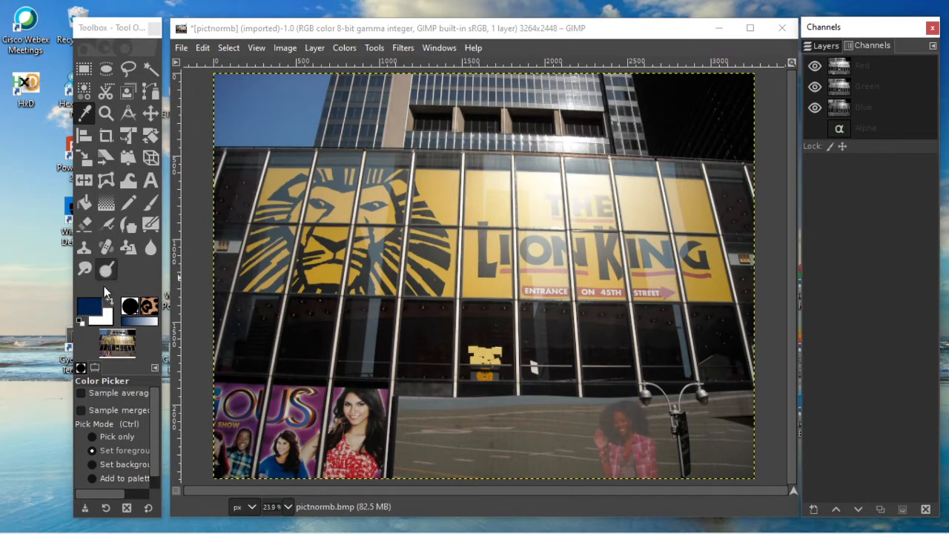
- Sample the dark building and the pale part of the sign to compare their RGB values, and discard the color change
click(92, 314)
click(93, 314)
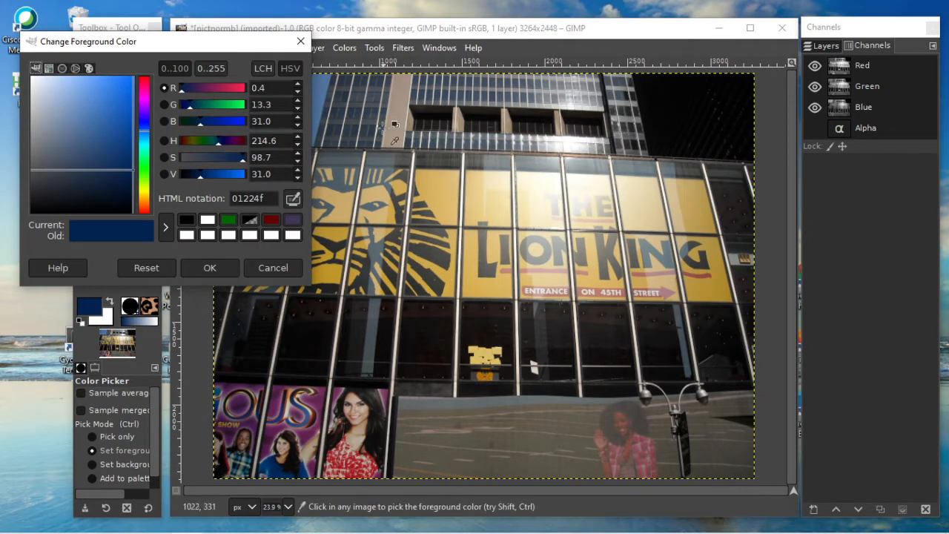
click(689, 96)
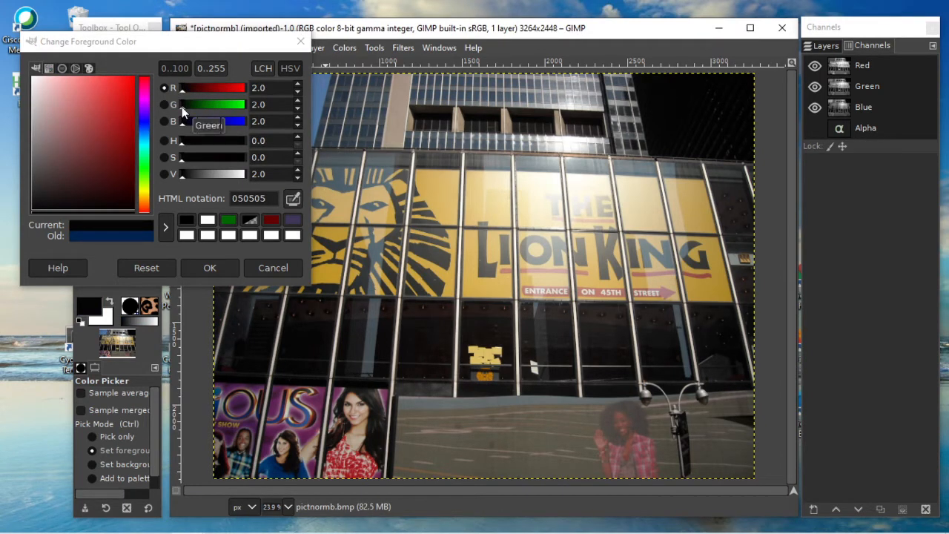
click(501, 187)
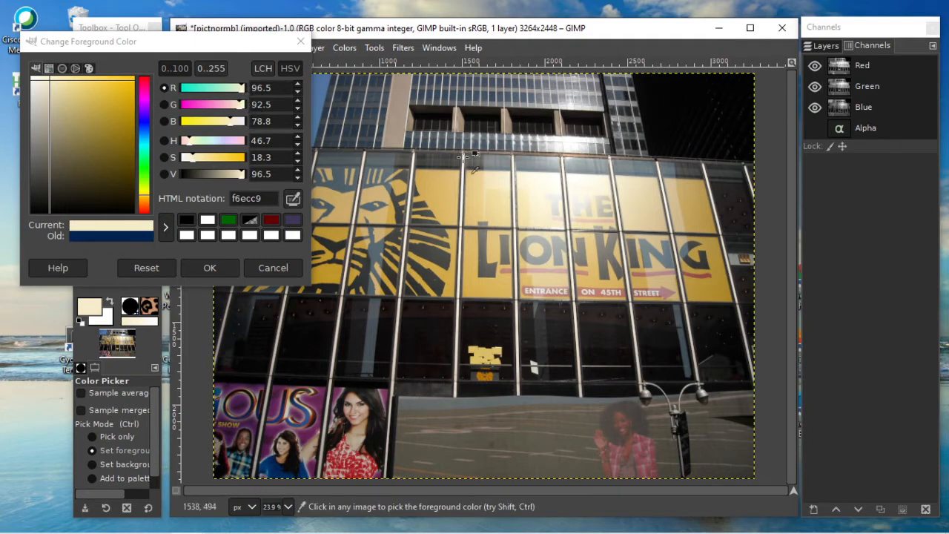
click(295, 46)
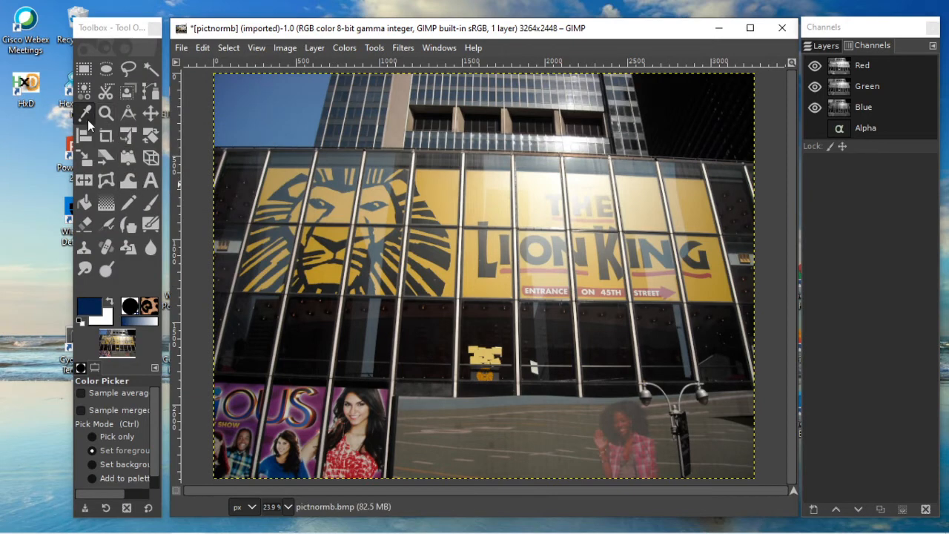
- Activate the Pencil tool and set the foreground color's green, blue and red values to 0 for pure black
click(130, 205)
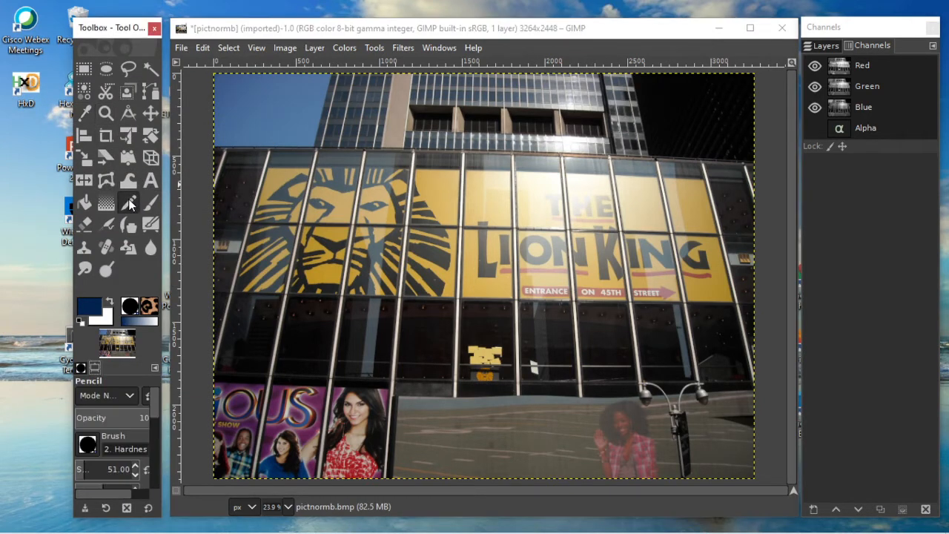
click(91, 308)
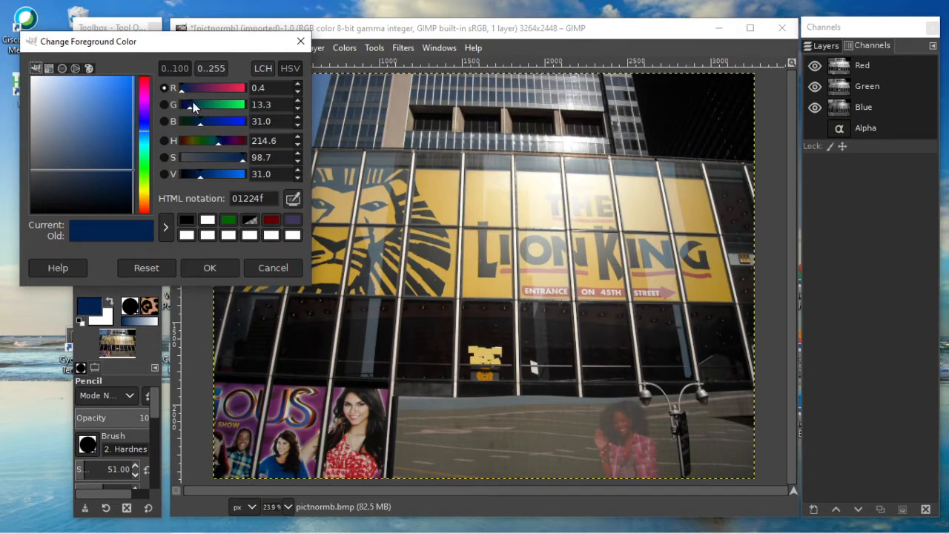
drag(190, 107, 163, 125)
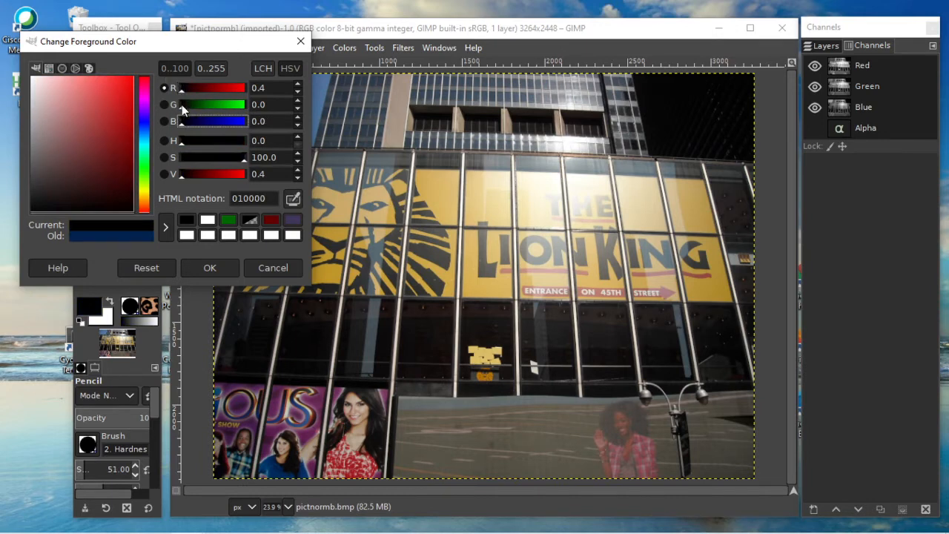
drag(182, 91, 164, 91)
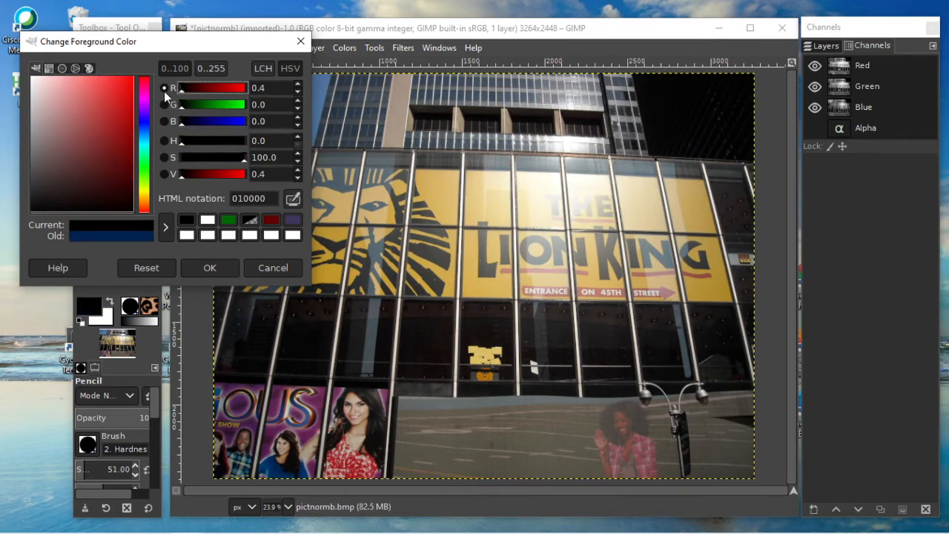
click(297, 92)
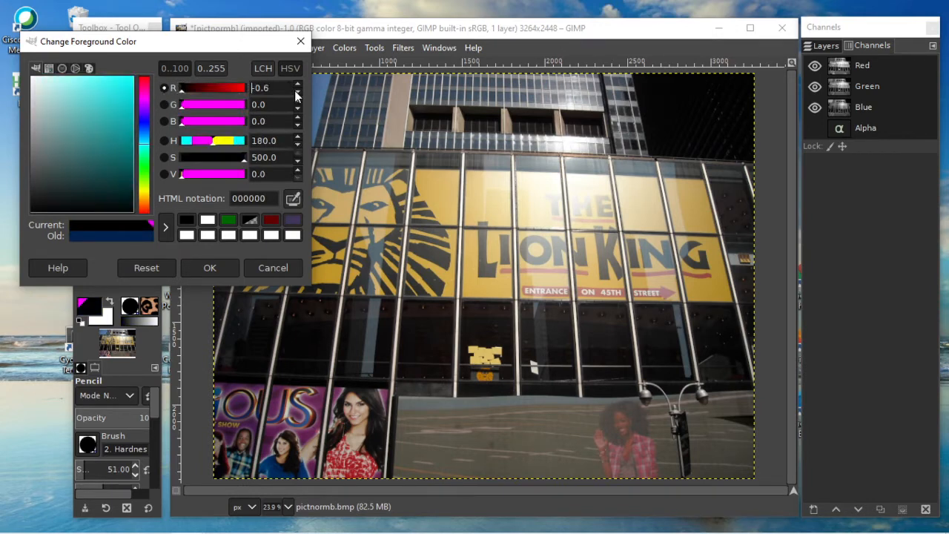
click(298, 85)
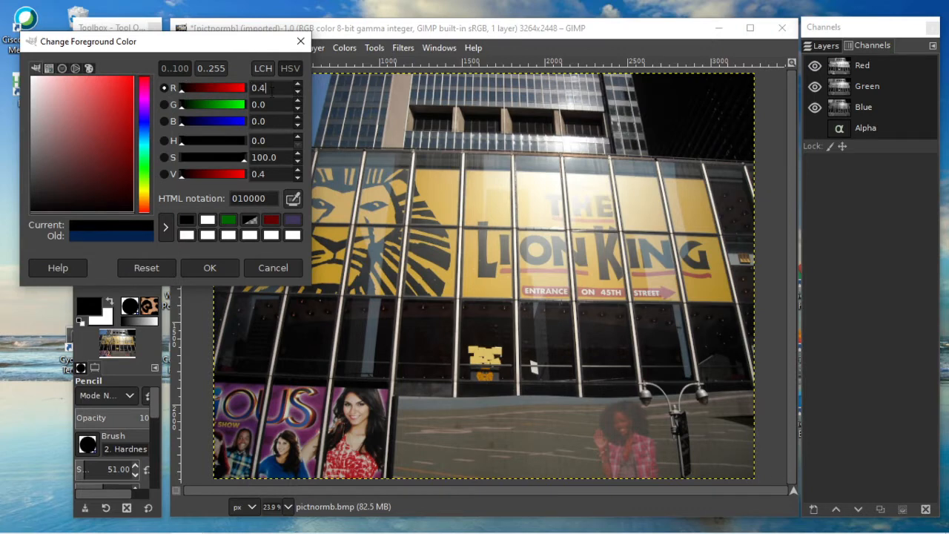
key(BackSpace)
key(BackSpace)
key(Return)
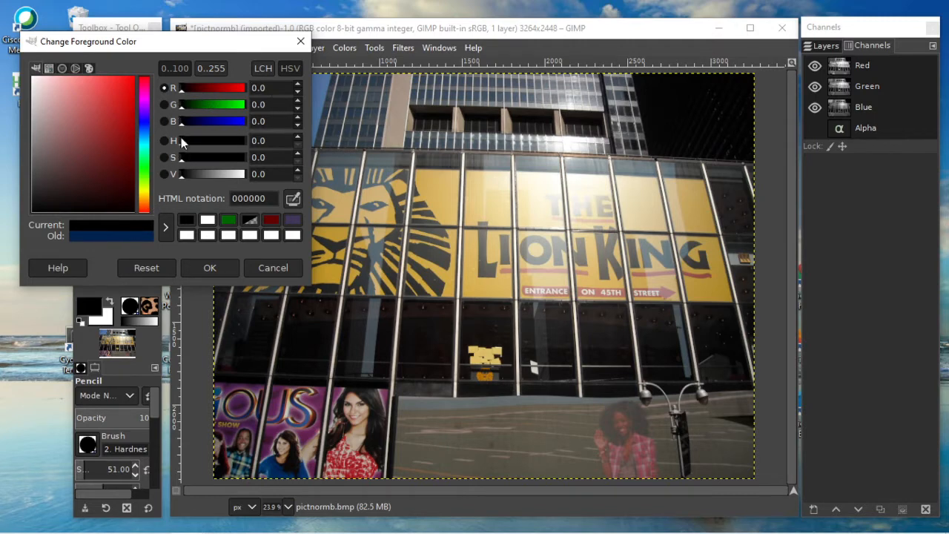
- Raise the foreground color's blue, green and red values to 100 to produce white ffffff
drag(182, 125, 242, 116)
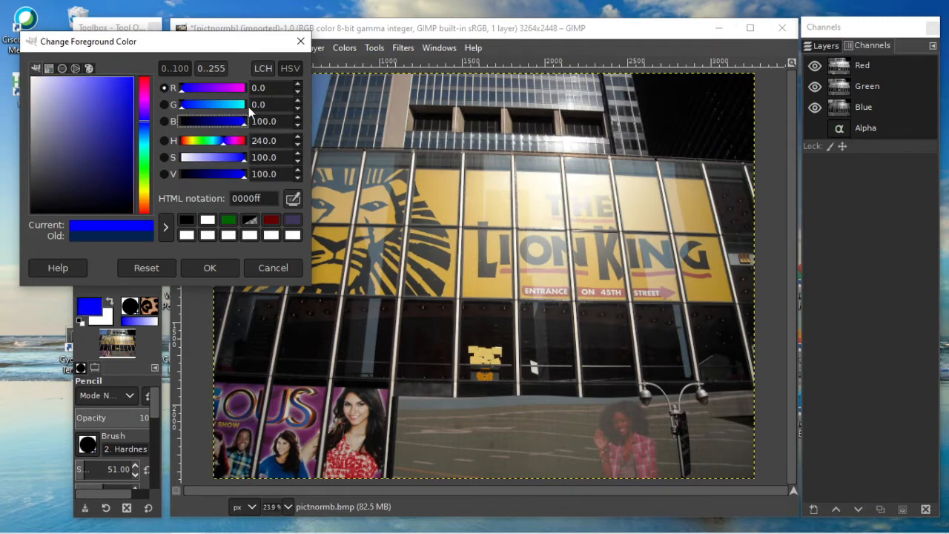
drag(184, 105, 243, 105)
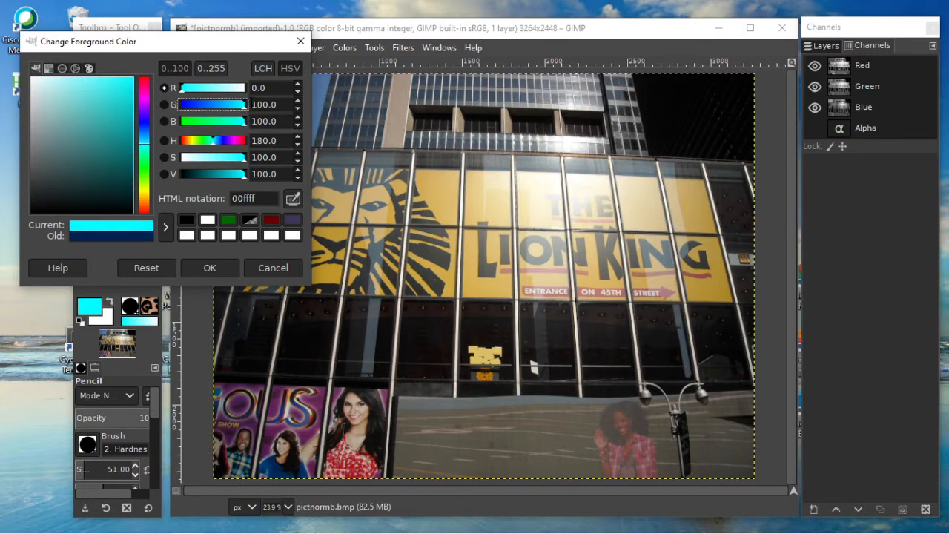
drag(185, 89, 261, 89)
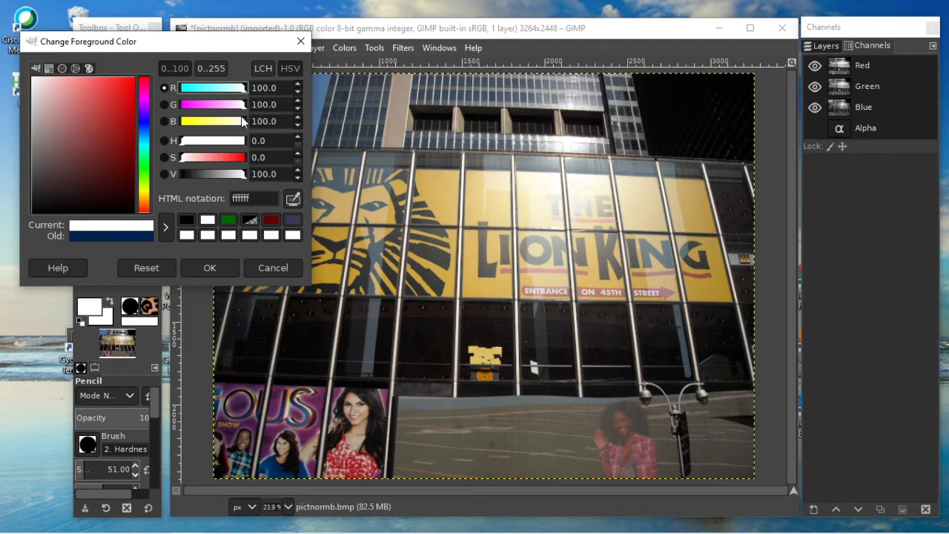
- Lower the three RGB values to the gray 6c6c69, and reduce them all to 0 for black
drag(243, 121, 208, 107)
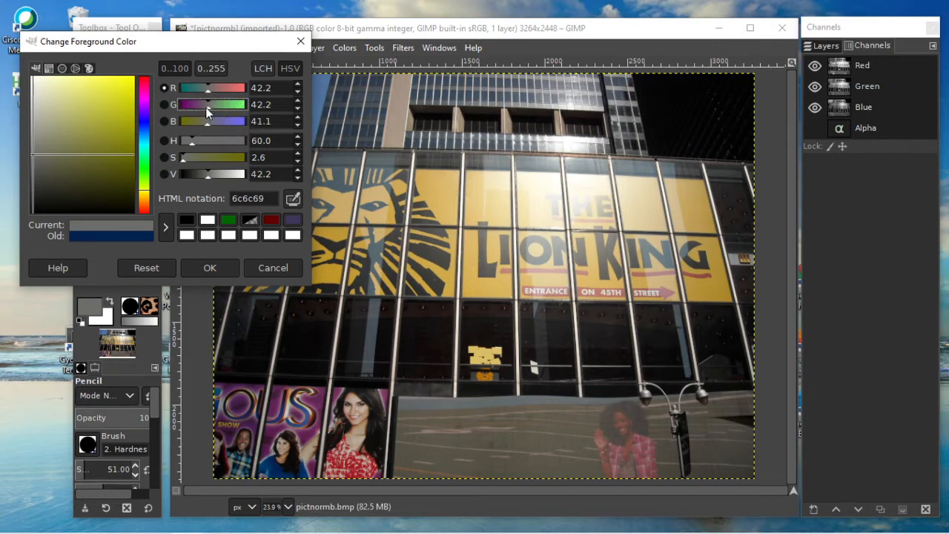
drag(206, 107, 173, 127)
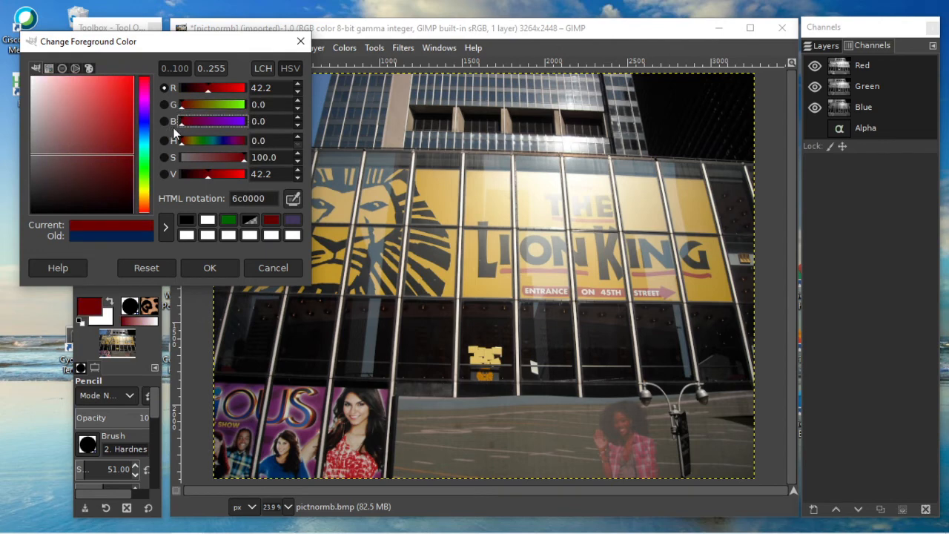
click(207, 90)
drag(207, 91, 179, 92)
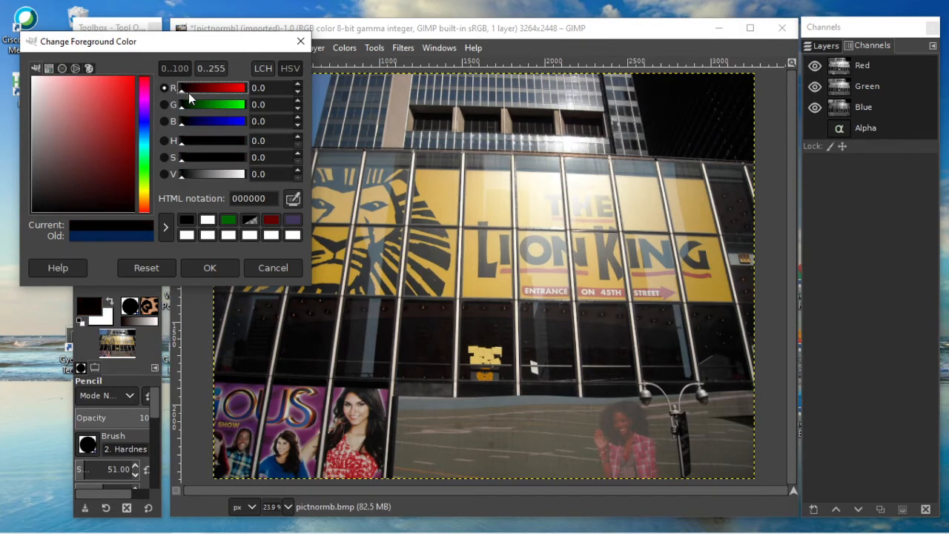
- Mix yellow ffff00 by raising red and green to 100 with blue at 0, and darken it to red 63.3 and green 64.4
drag(181, 89, 192, 90)
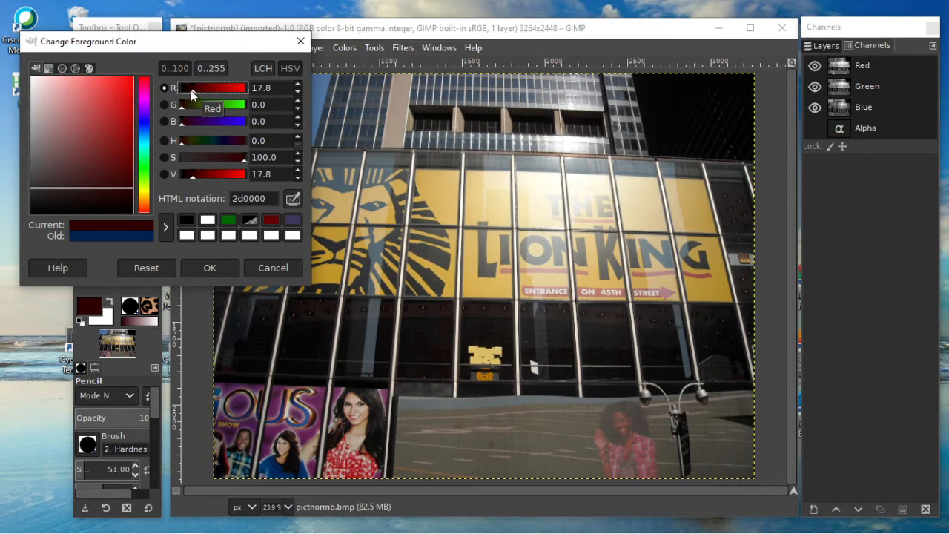
drag(192, 90, 246, 90)
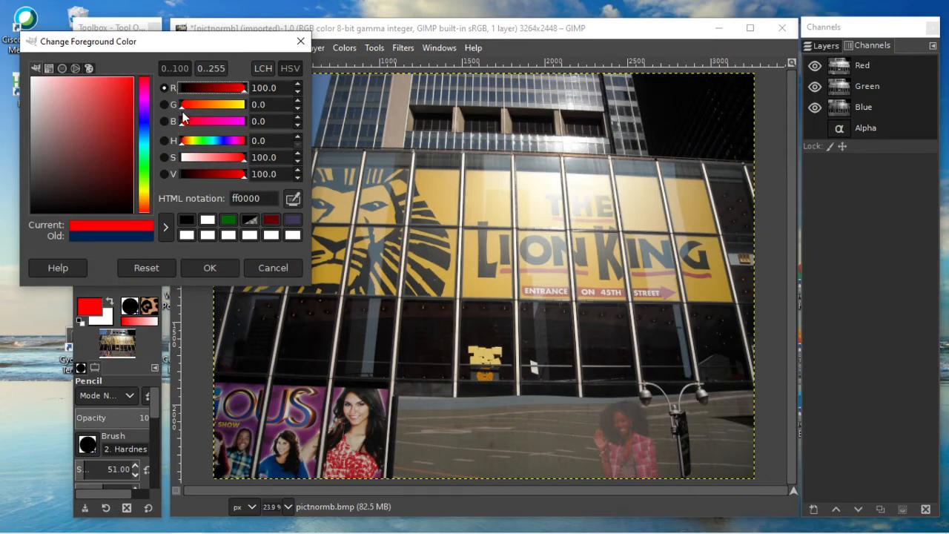
drag(183, 105, 247, 103)
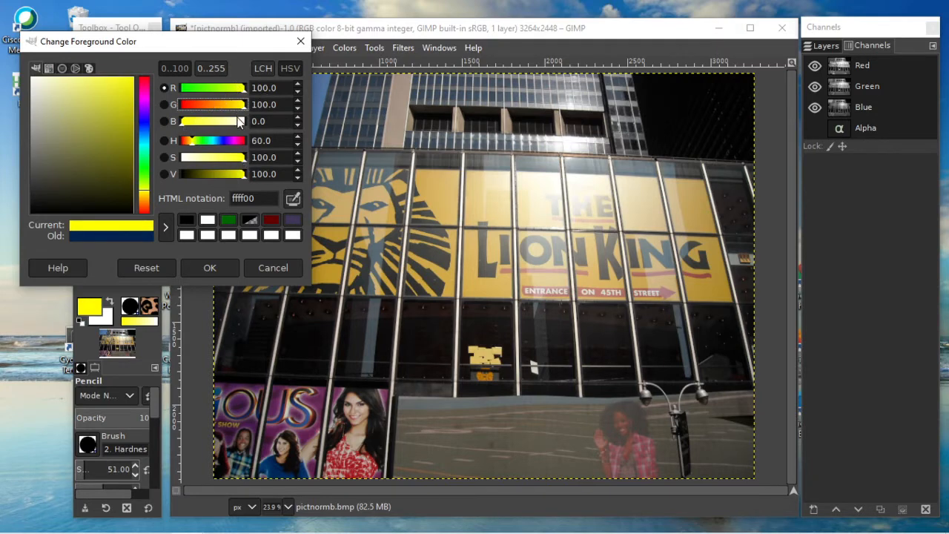
drag(244, 106, 221, 91)
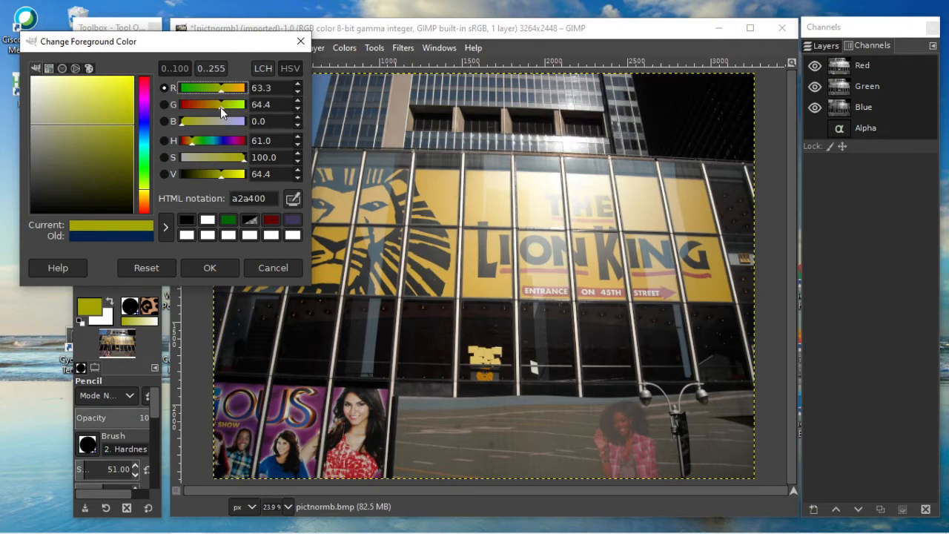
- Mix the foreground color as green 00ff00, cyan 00ffff and magenta ff00ff by setting the RGB values to 0 or 100
drag(220, 107, 250, 103)
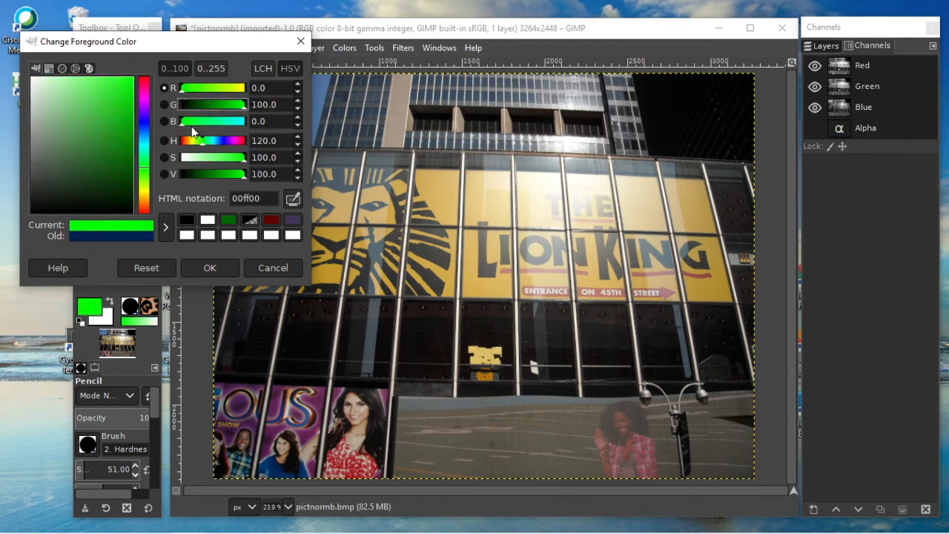
drag(192, 123, 258, 121)
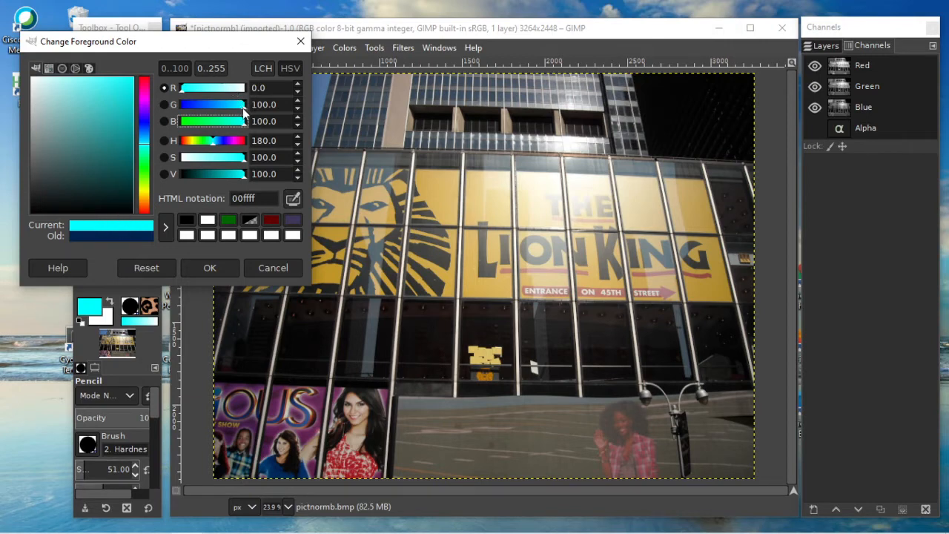
drag(184, 95, 168, 114)
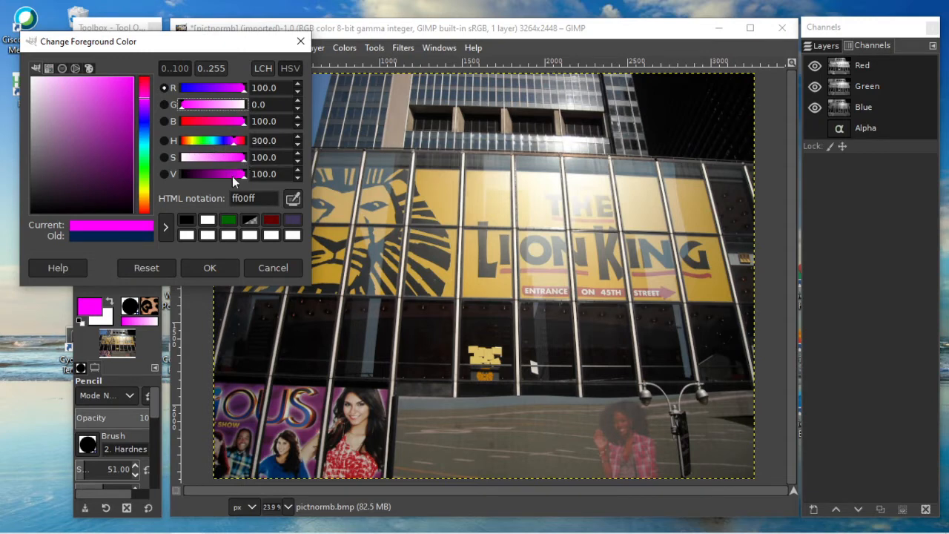
- Adjust the foreground color to green 36b336 with hue 120, saturation 70 and value 70, and accept it
mouse_move(246, 158)
mouse_down()
mouse_move(207, 158)
mouse_move(244, 162)
mouse_move(234, 159)
mouse_move(236, 176)
mouse_move(224, 177)
mouse_move(247, 171)
mouse_move(244, 161)
mouse_up()
drag(246, 125, 234, 95)
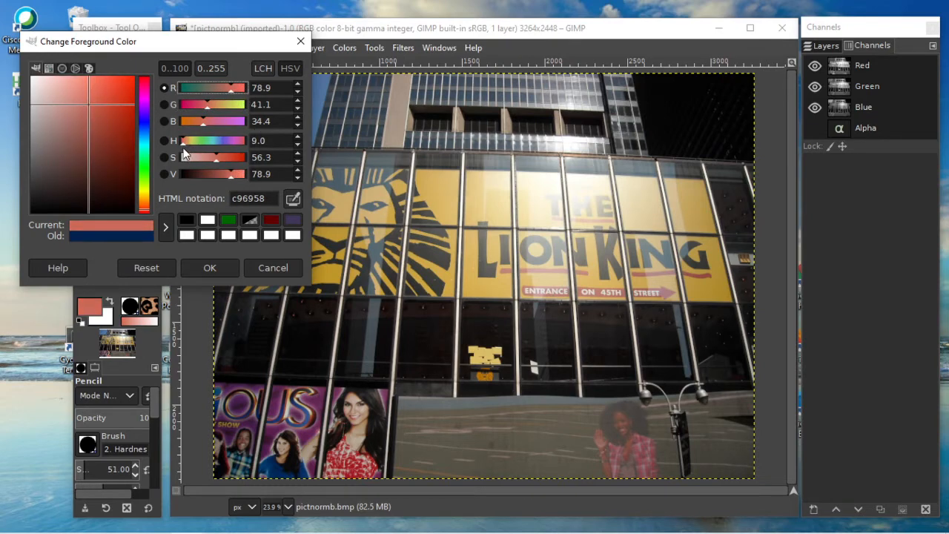
drag(183, 146, 209, 148)
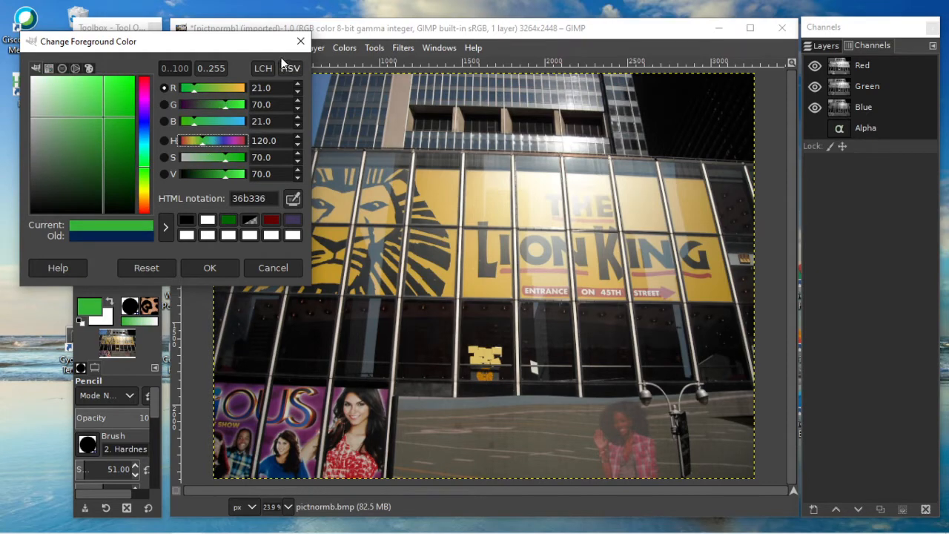
click(210, 267)
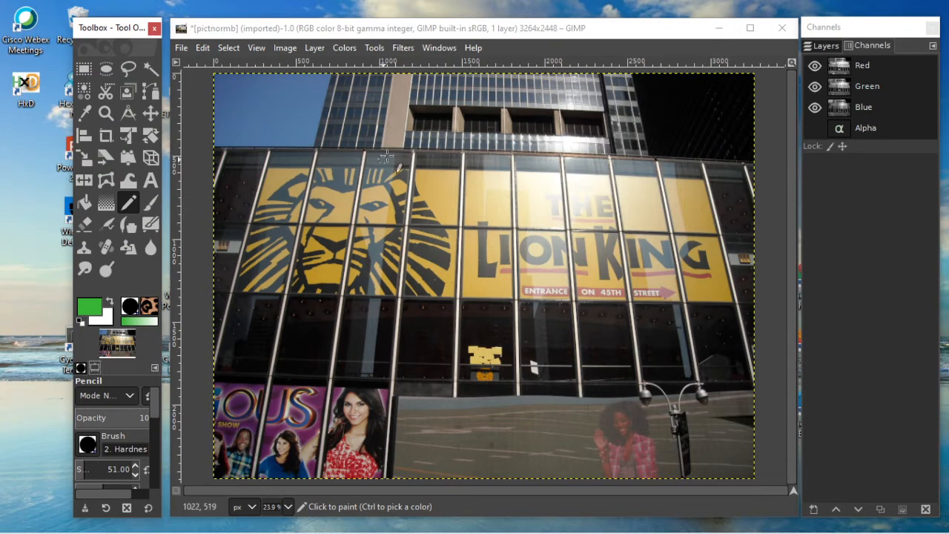
- Preview the Color to Gray desaturation on the image with radius 300, 4 samples and 10 iterations, and cancel it
click(344, 49)
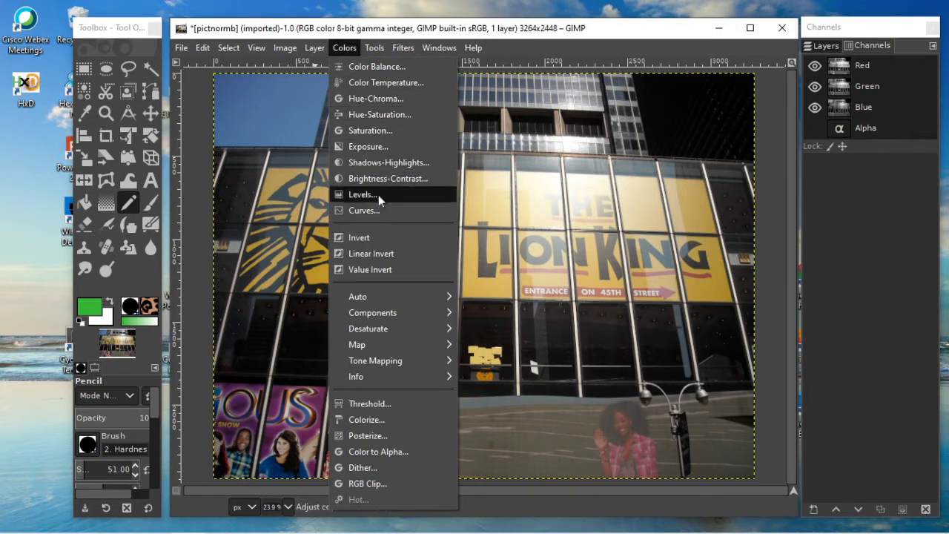
mouse_move(371, 328)
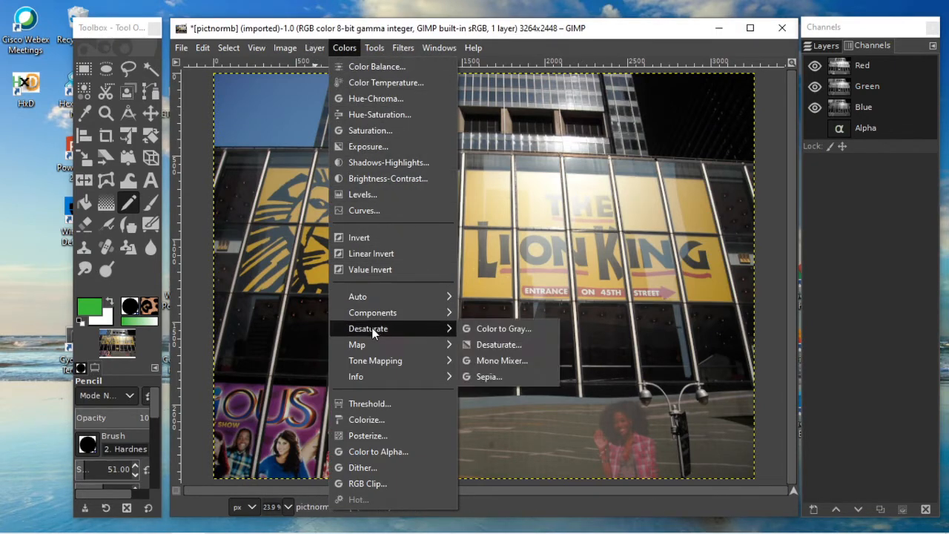
click(495, 329)
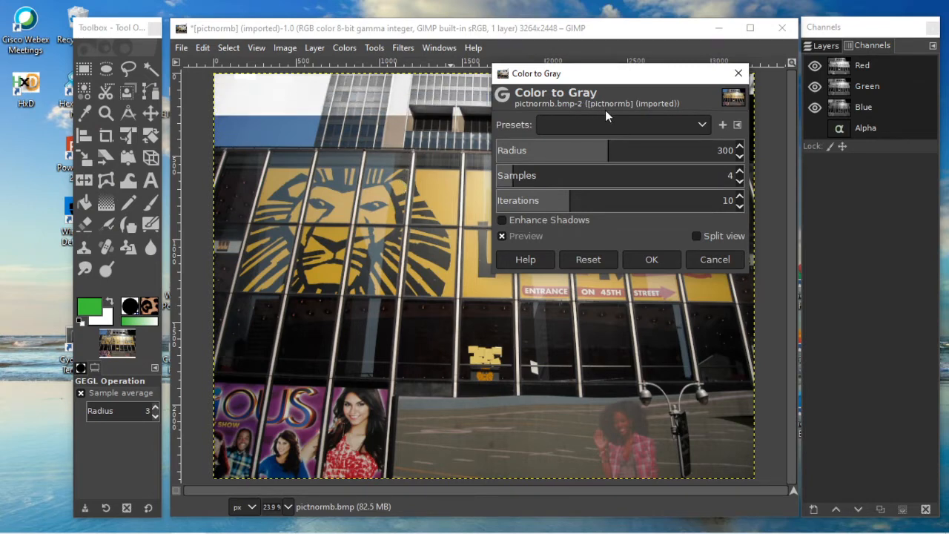
drag(632, 74, 675, 34)
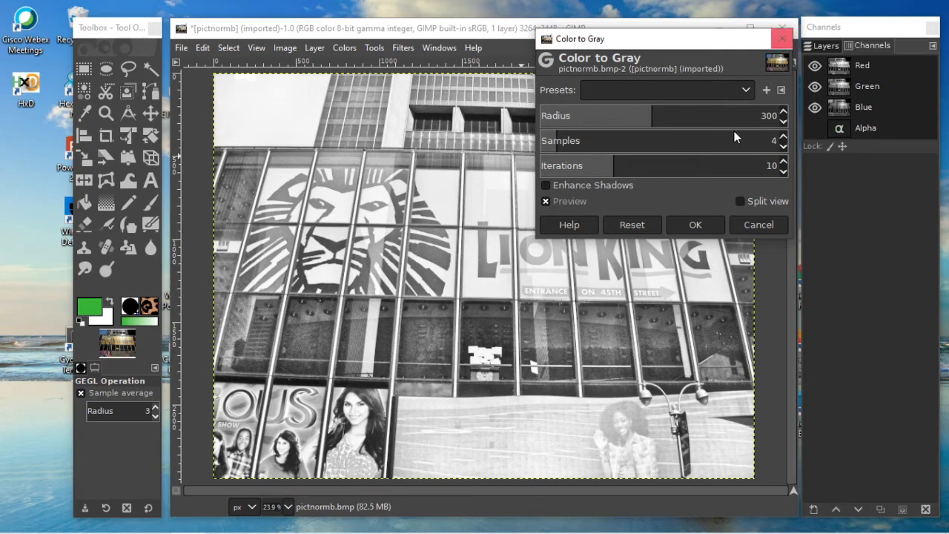
click(756, 224)
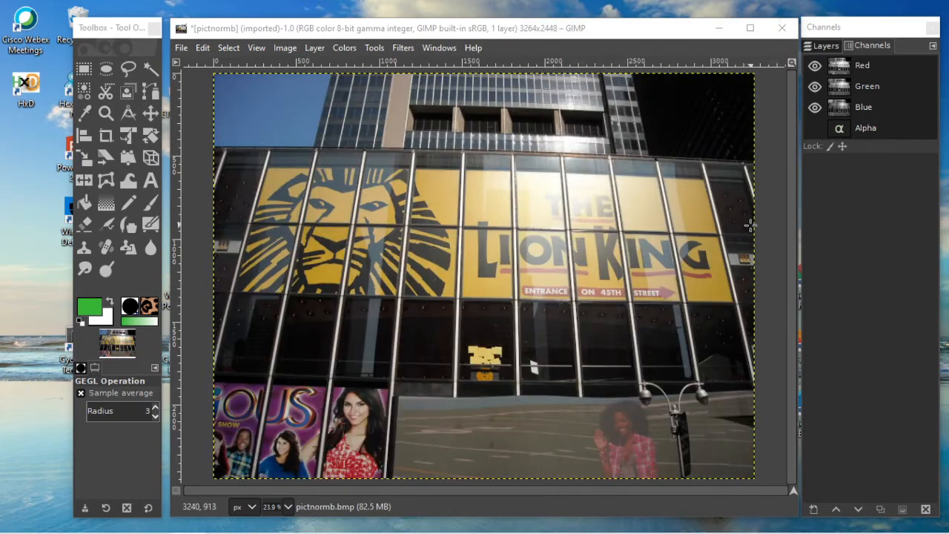
- Apply a Gaussian Blur with Size X and Size Y of 1.50 to the image twice
click(408, 49)
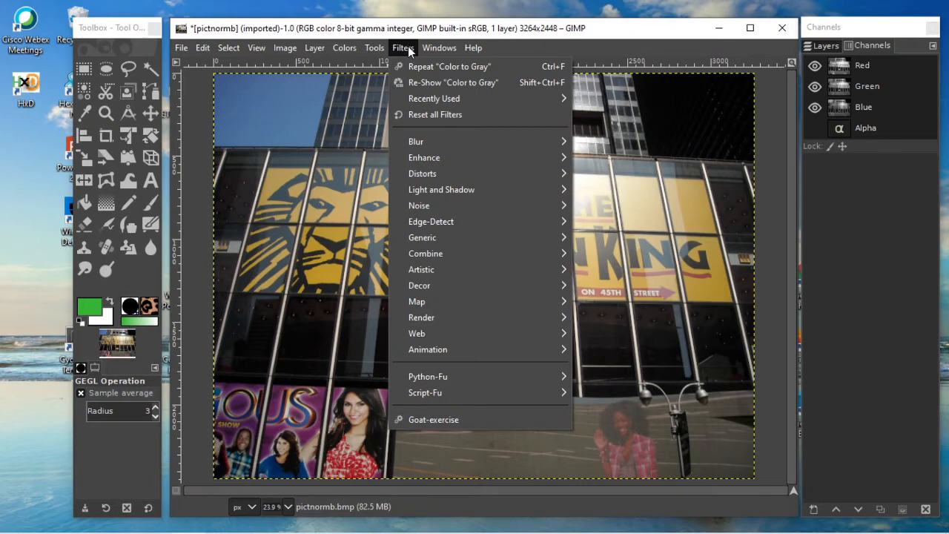
mouse_move(432, 140)
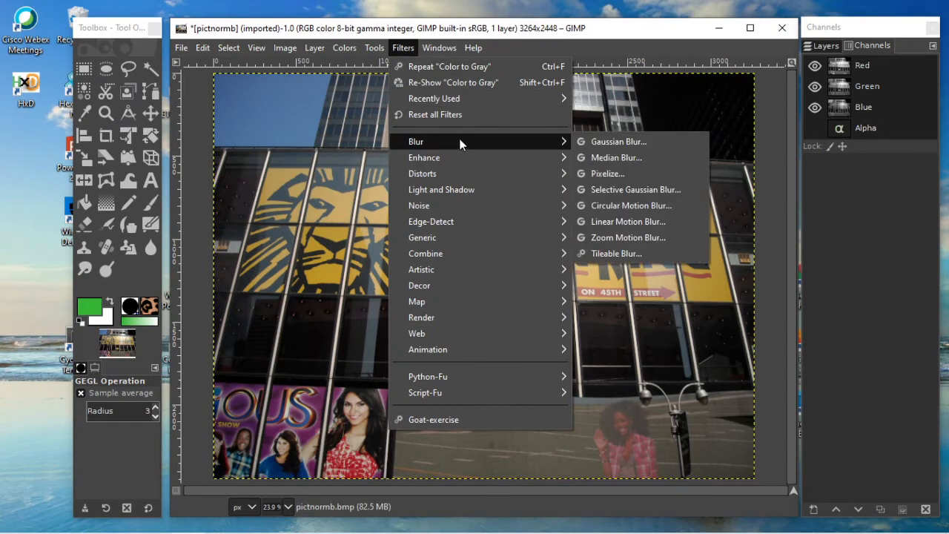
click(618, 142)
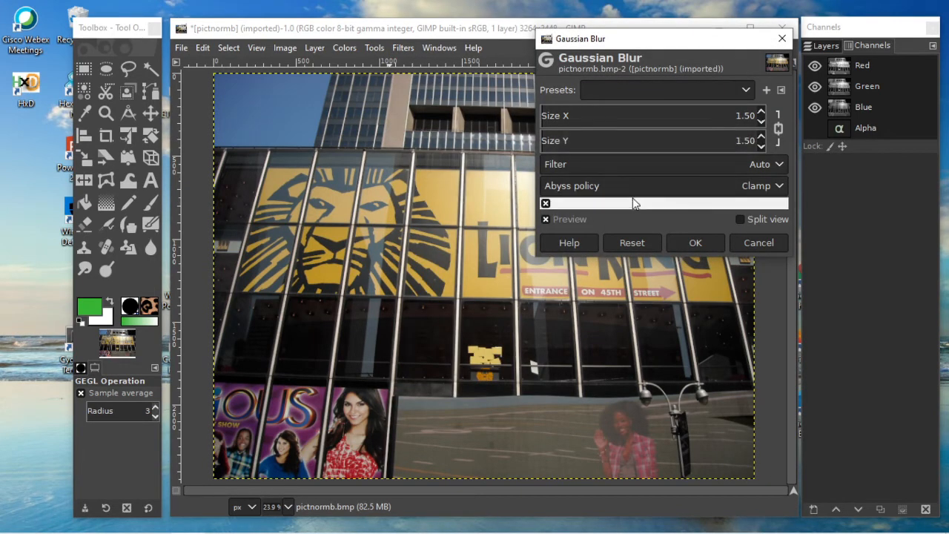
click(694, 243)
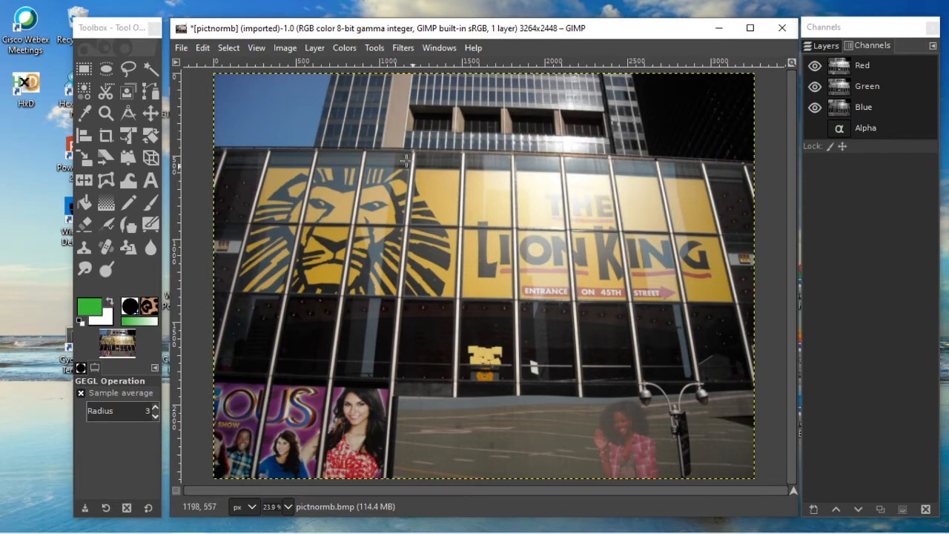
click(404, 48)
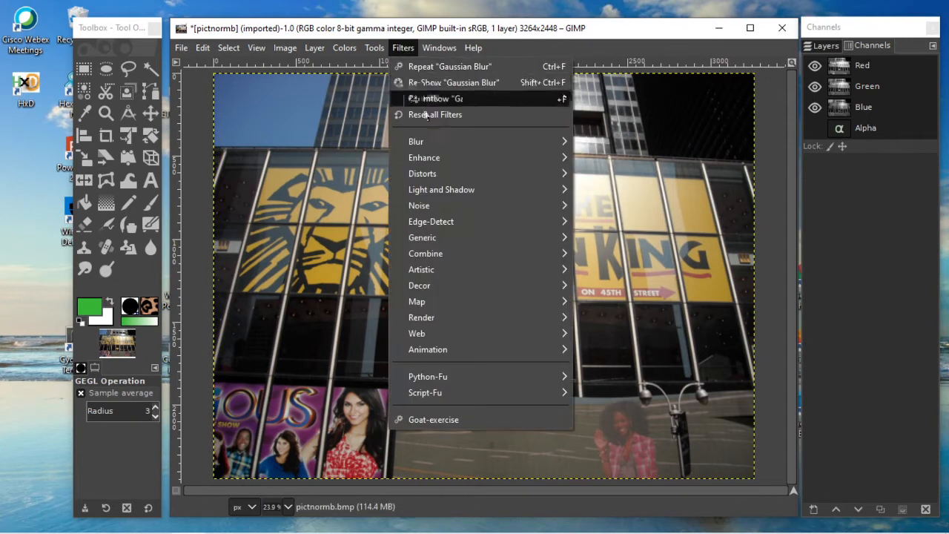
mouse_move(474, 140)
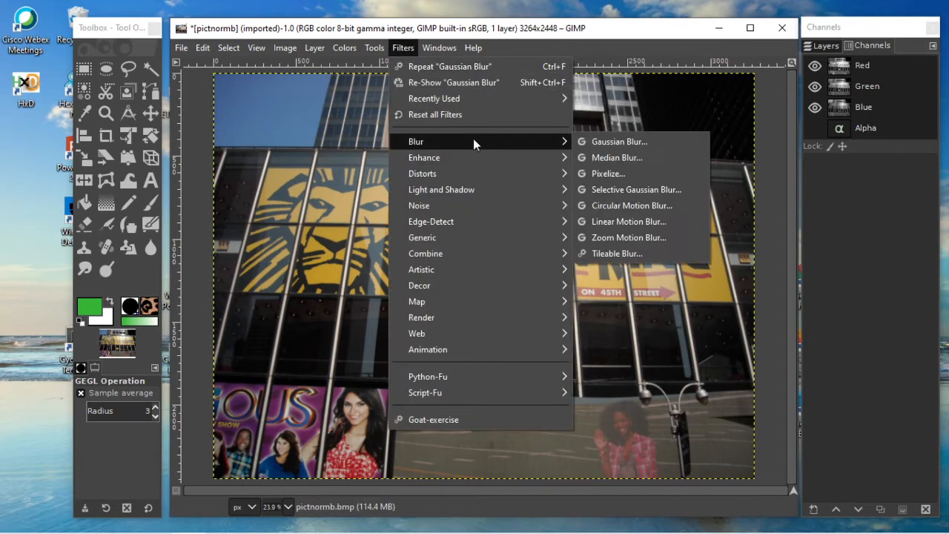
click(617, 141)
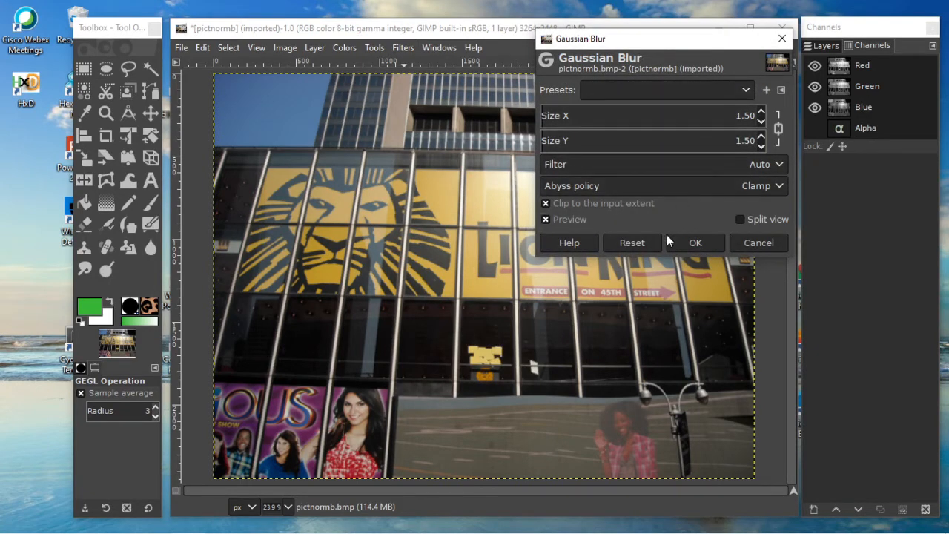
click(688, 240)
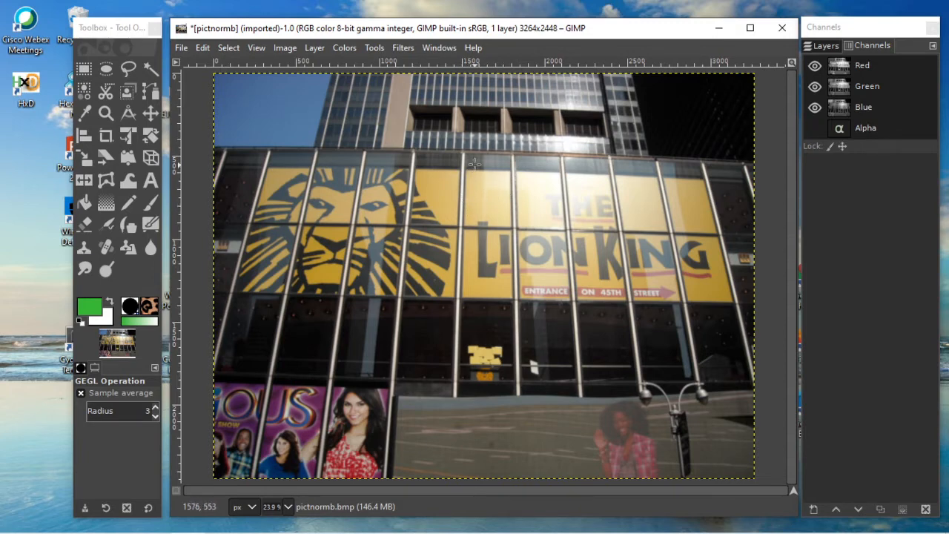
- Repeat the last Gaussian Blur many times until the photo is strongly blurred
click(403, 47)
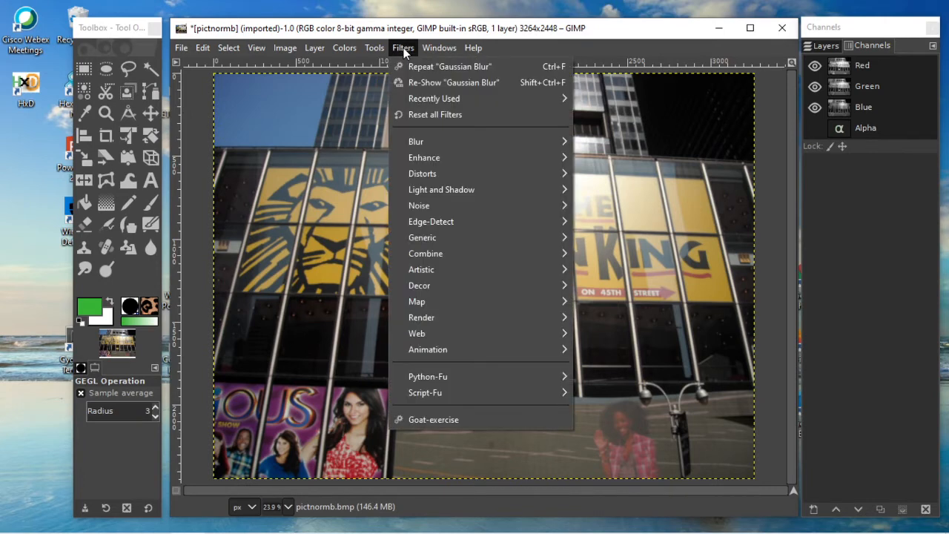
click(457, 68)
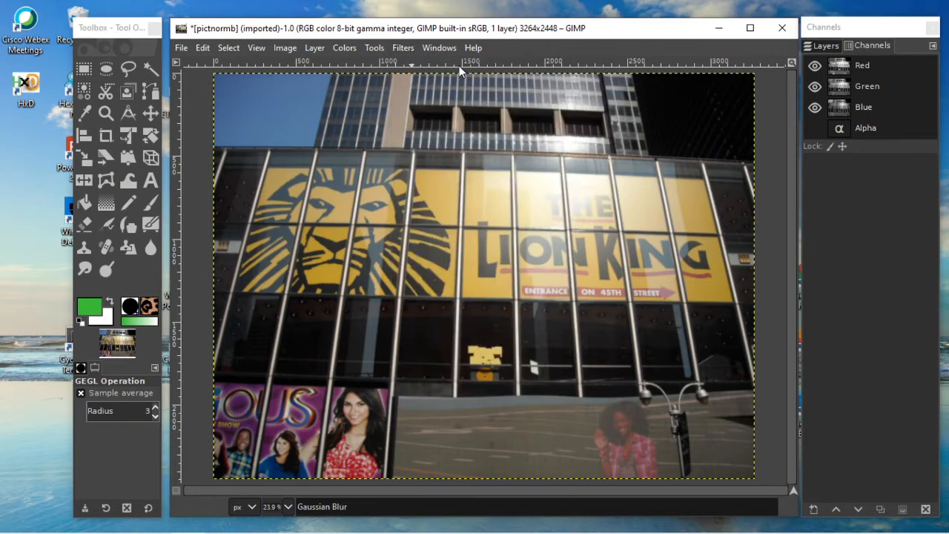
click(403, 47)
click(418, 63)
key(ctrl+f)
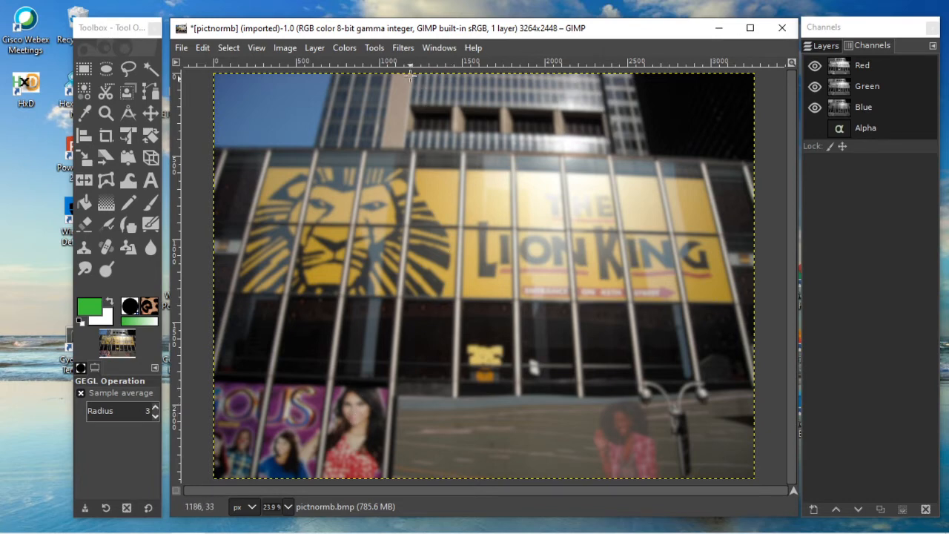
- Reset all filters to their default values, and repeat the reset once more
click(405, 47)
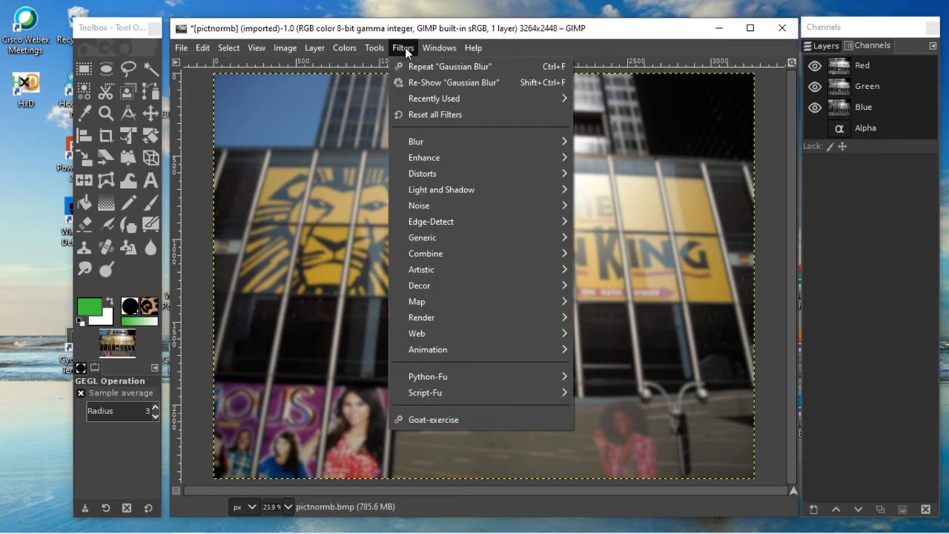
click(435, 115)
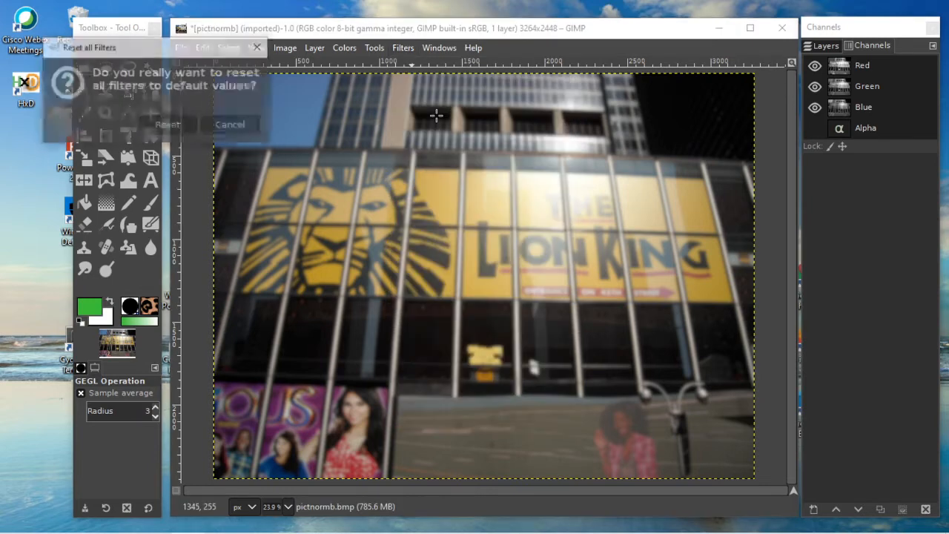
click(174, 124)
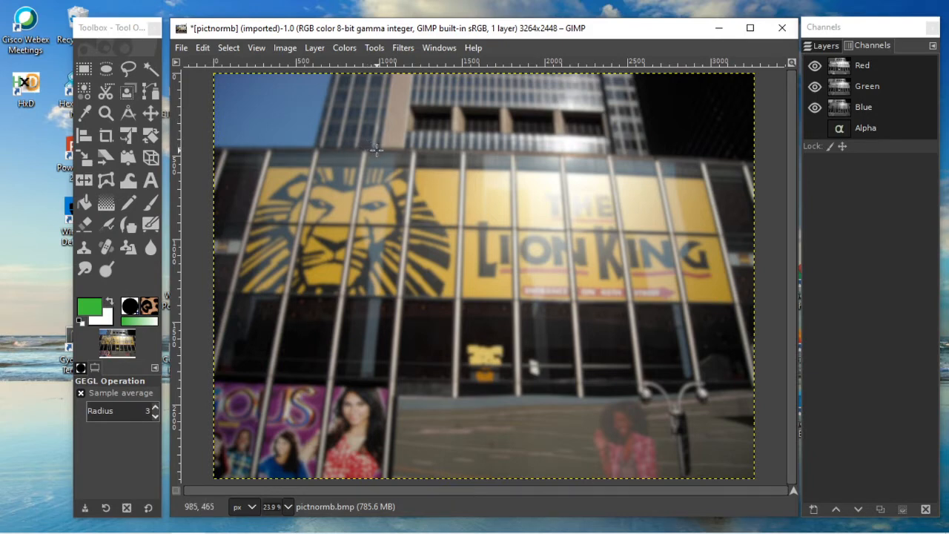
click(402, 46)
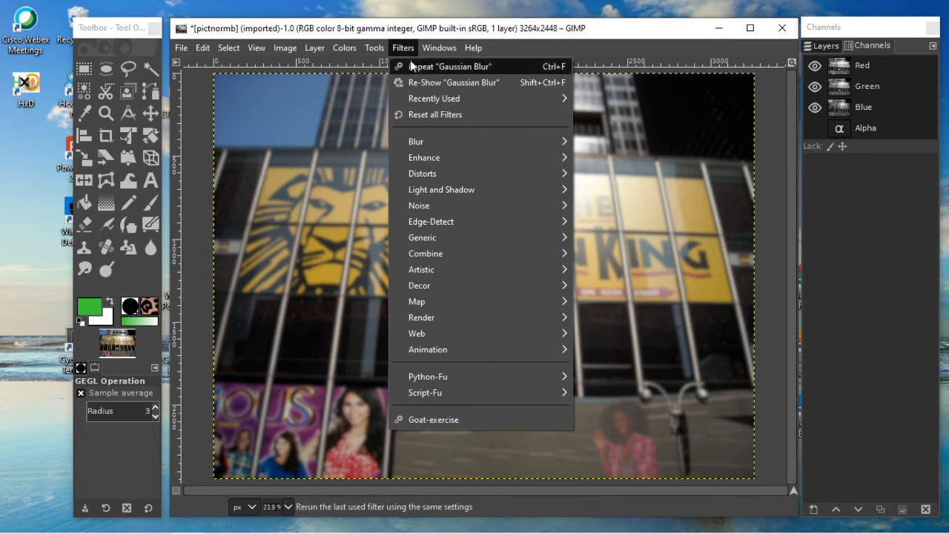
click(348, 104)
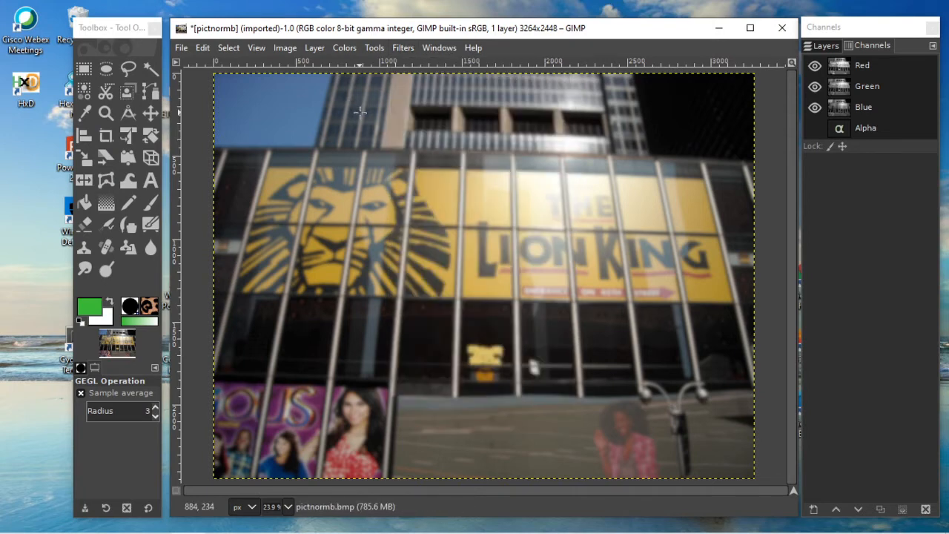
click(401, 47)
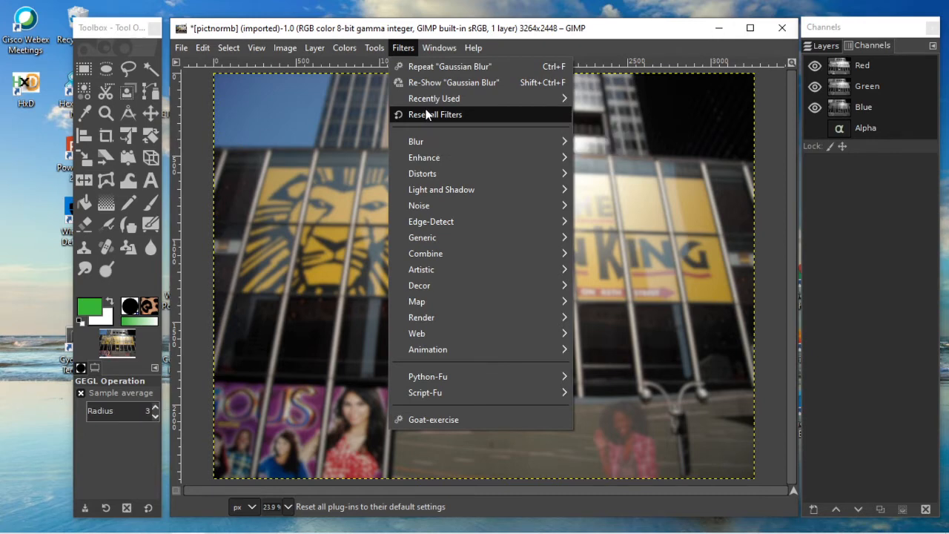
mouse_move(428, 141)
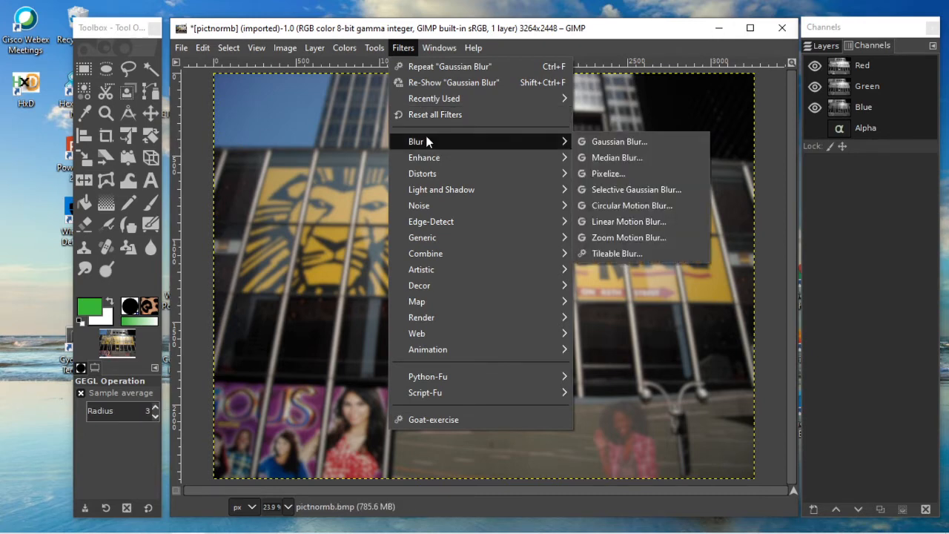
click(427, 114)
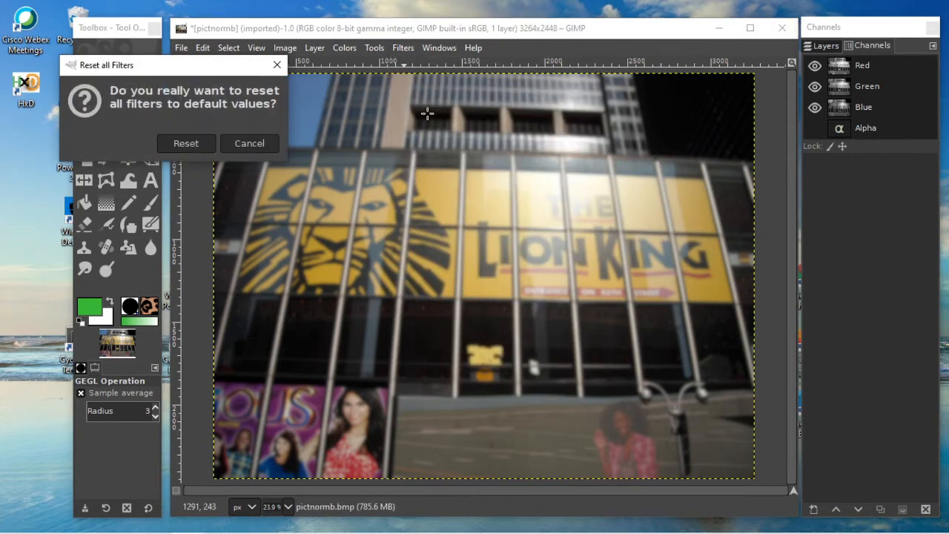
click(200, 143)
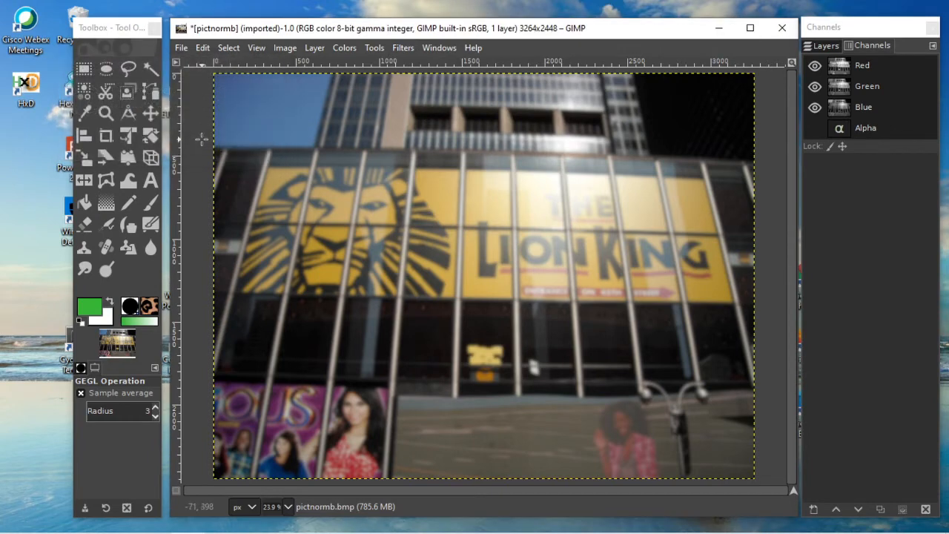
- Close all open images and discard the unsaved changes to pictnormb
click(184, 48)
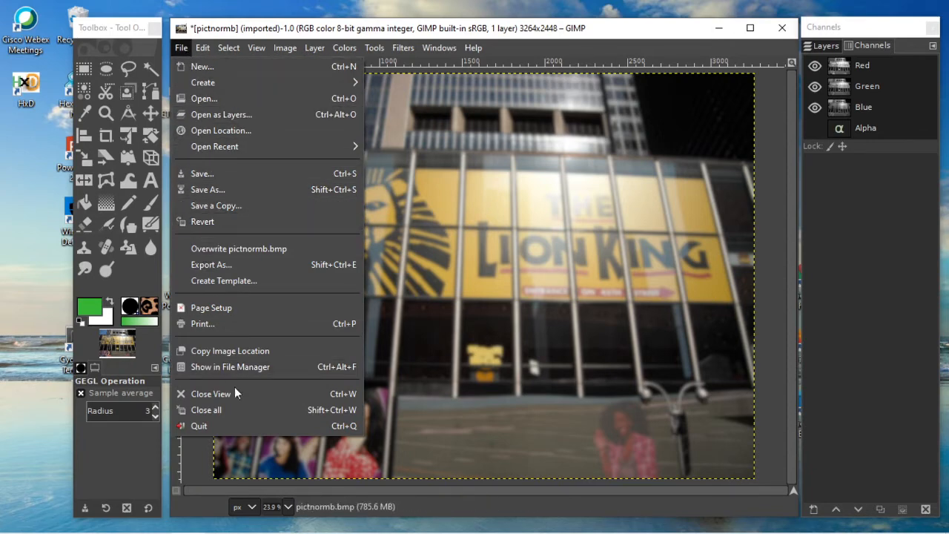
click(211, 407)
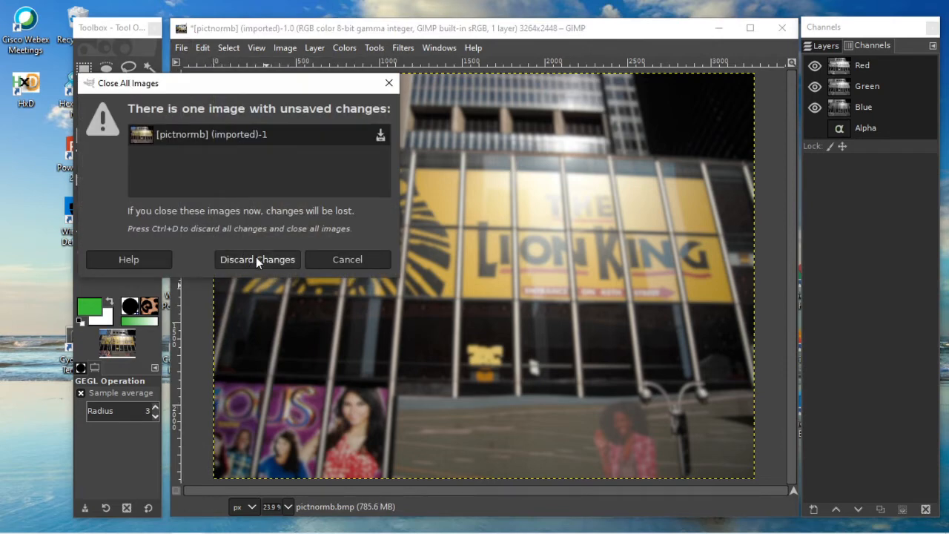
click(256, 258)
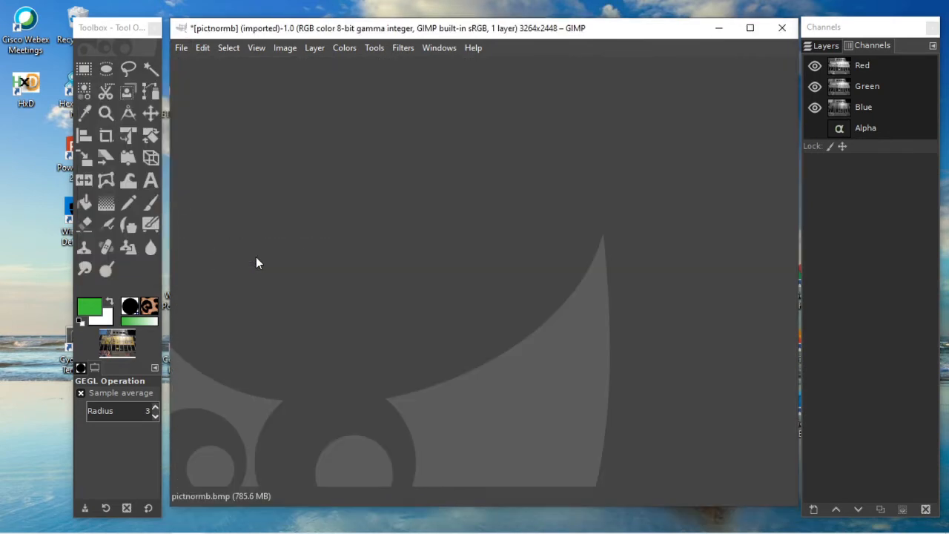
- Reopen the most recent image, pictnormb.bmp, and fit it in the window
click(182, 47)
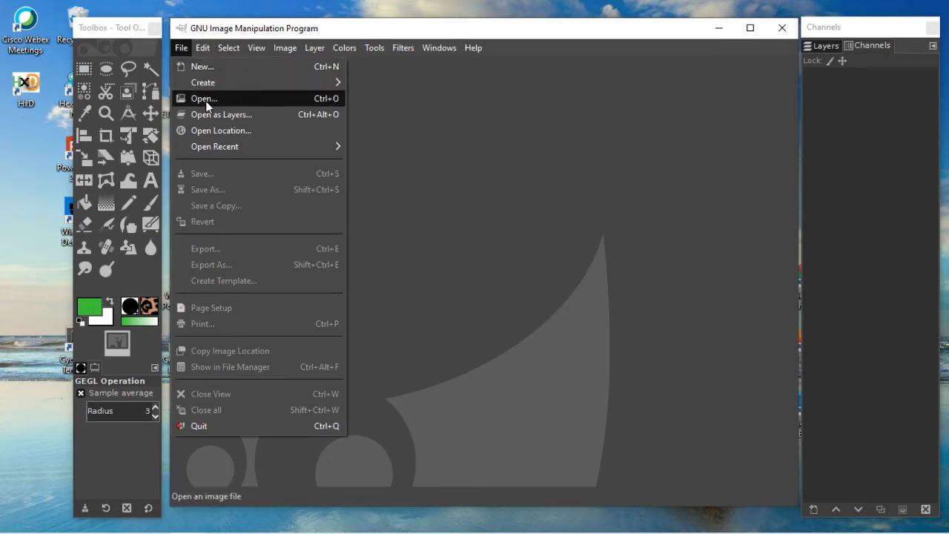
mouse_move(224, 148)
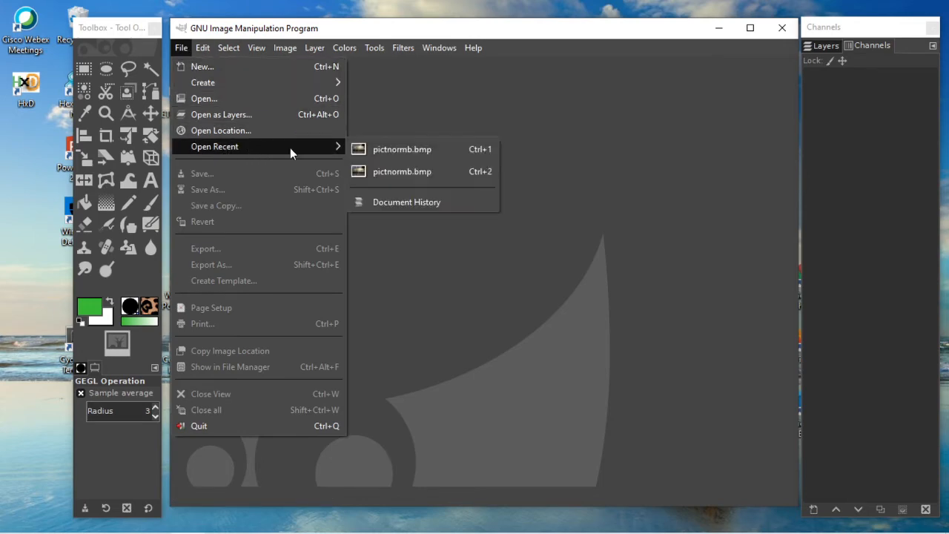
click(400, 150)
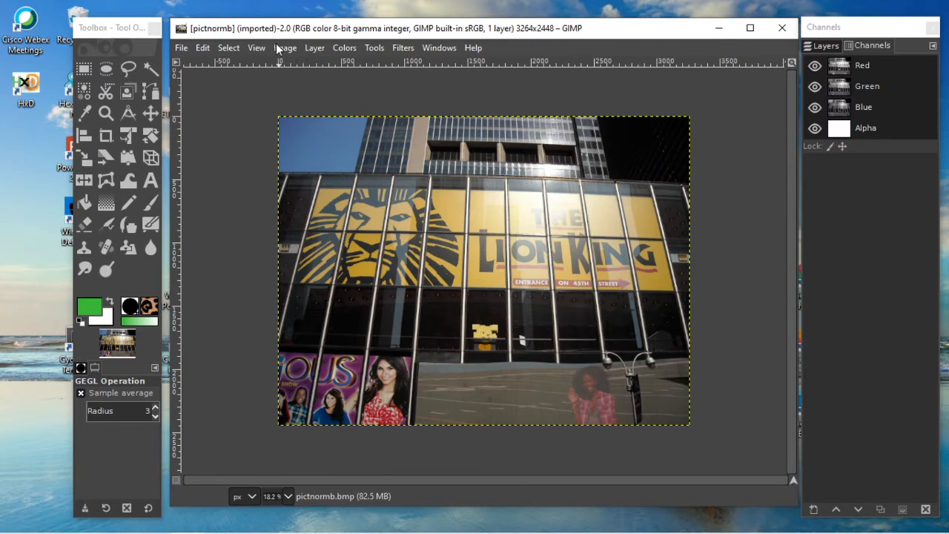
click(255, 47)
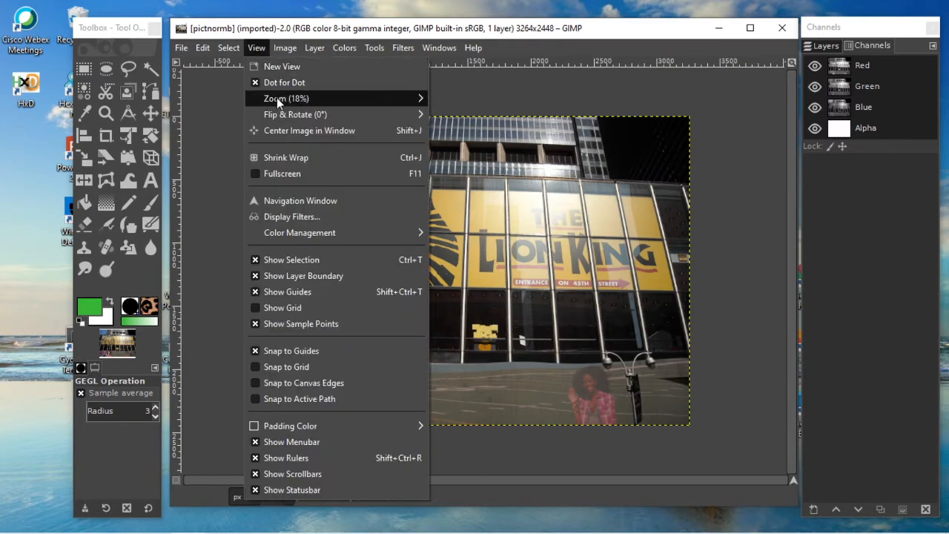
mouse_move(277, 97)
click(468, 148)
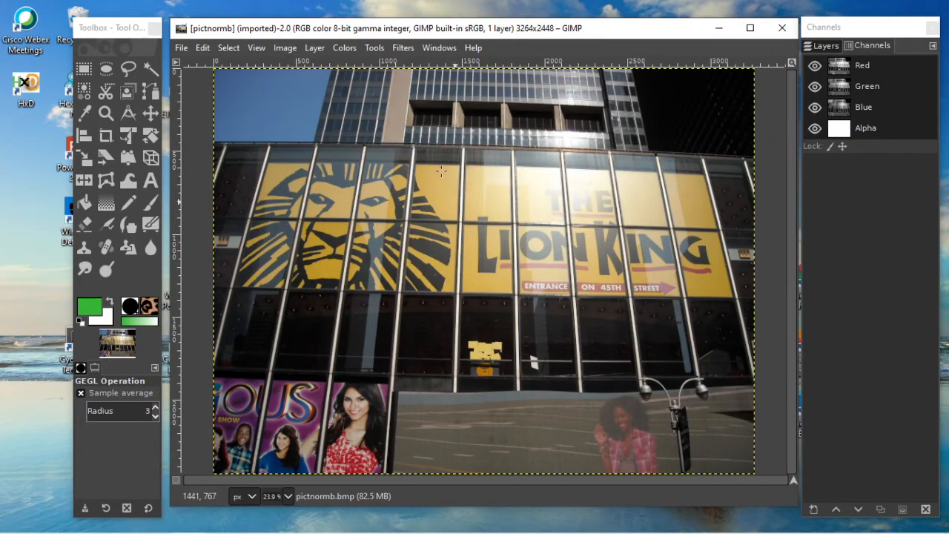
- Apply the generic Dilate filter to the pictnormb photo
click(404, 49)
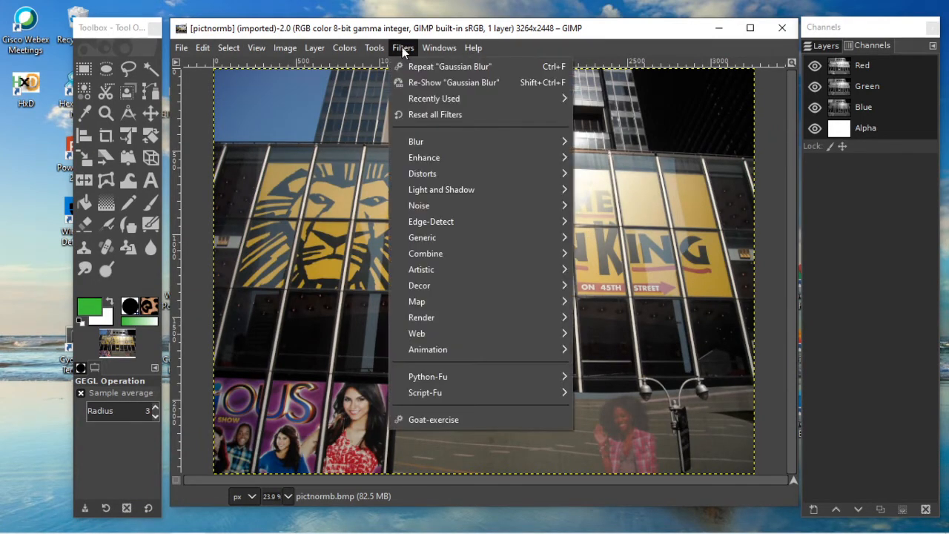
mouse_move(440, 159)
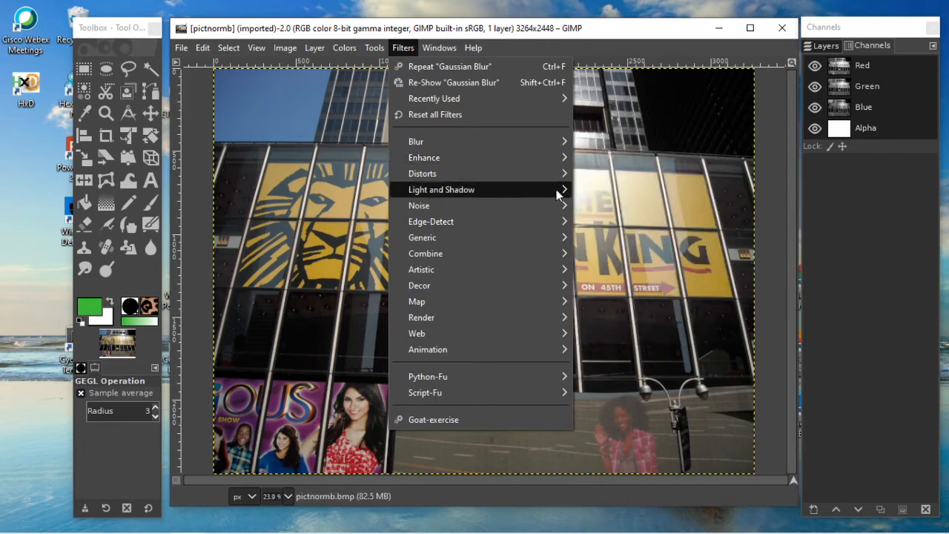
mouse_move(482, 175)
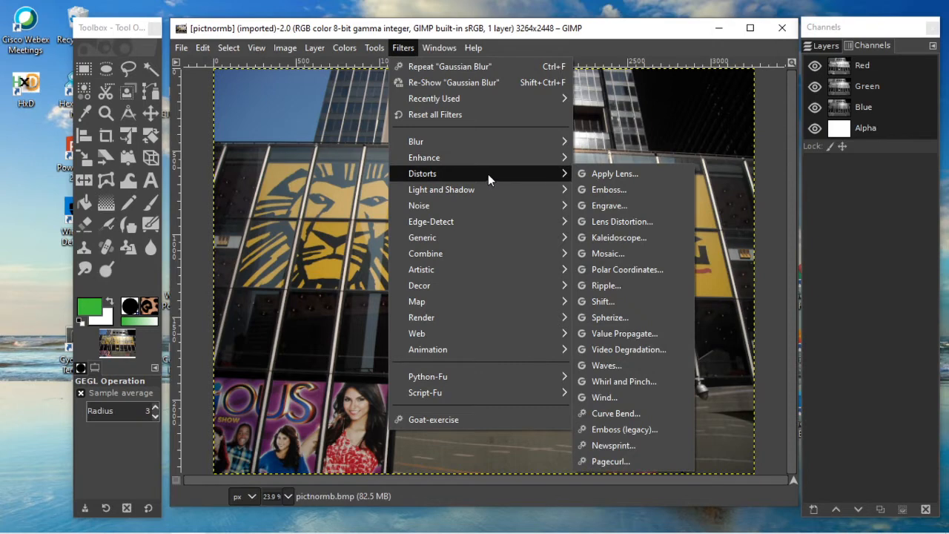
mouse_move(485, 190)
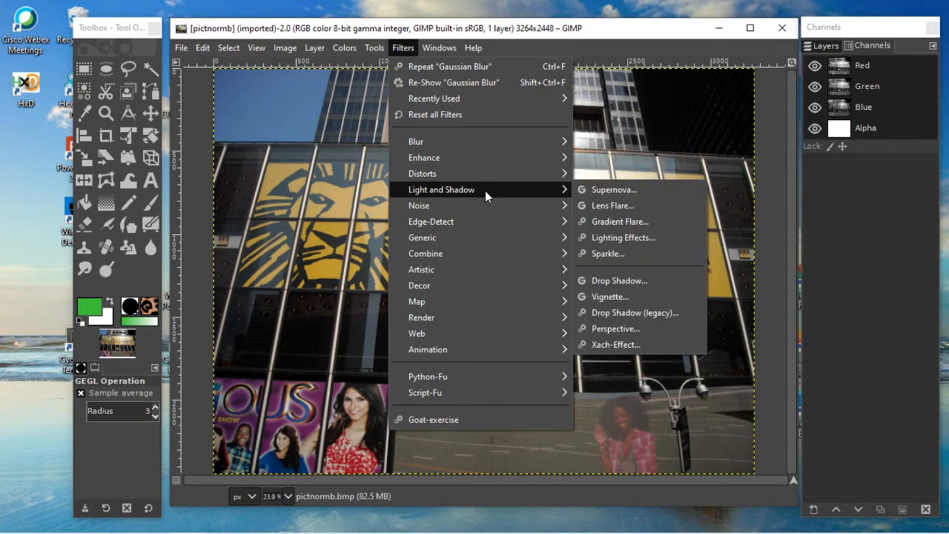
mouse_move(467, 236)
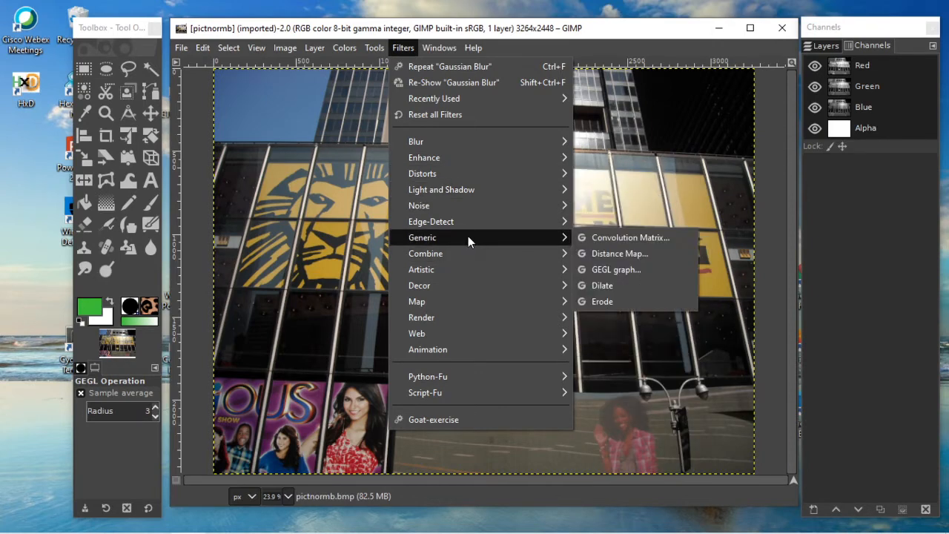
click(605, 288)
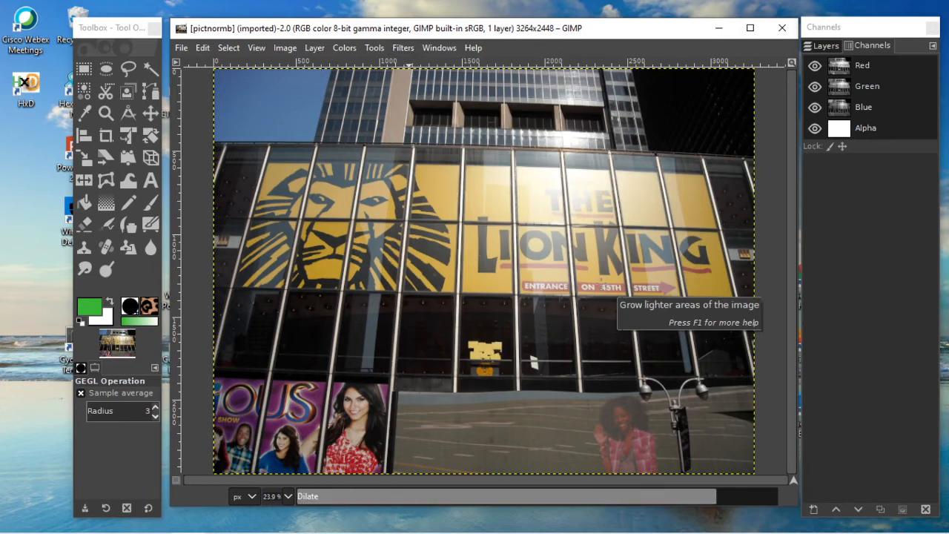
- Repeat the Dilate filter many times until the photo's light areas grow into large blocks
click(401, 47)
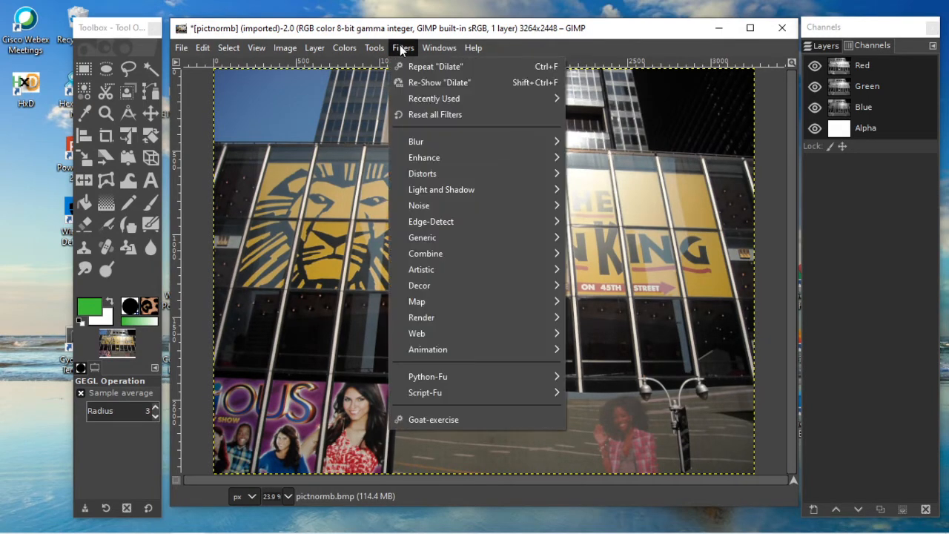
click(454, 67)
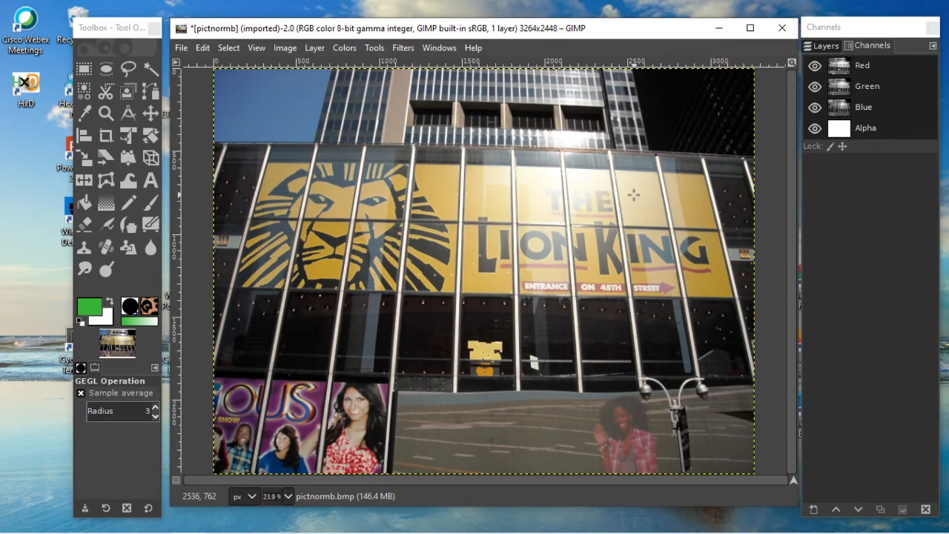
key(ctrl+f)
key(ctrl+f)
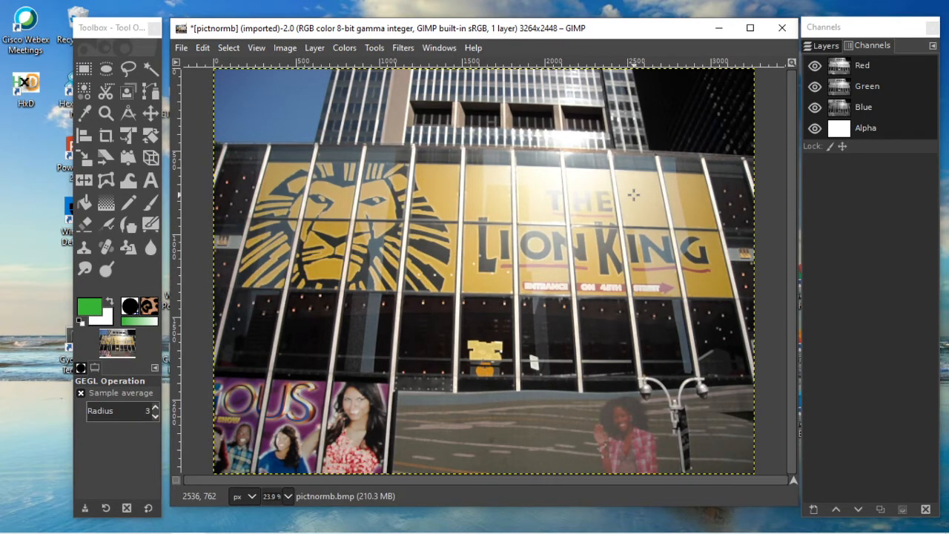
key(ctrl+f)
key(ctrl+f)
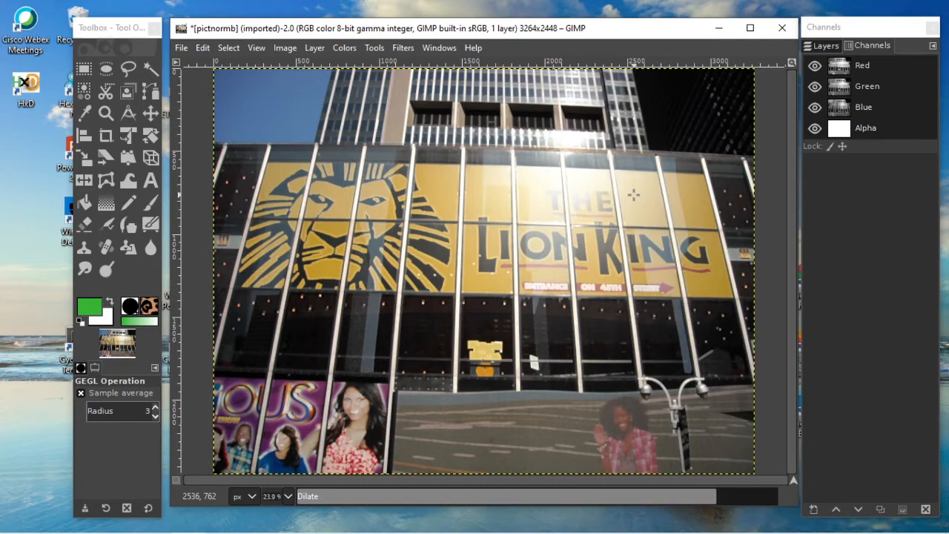
key(ctrl+f)
key(ctrl+f)
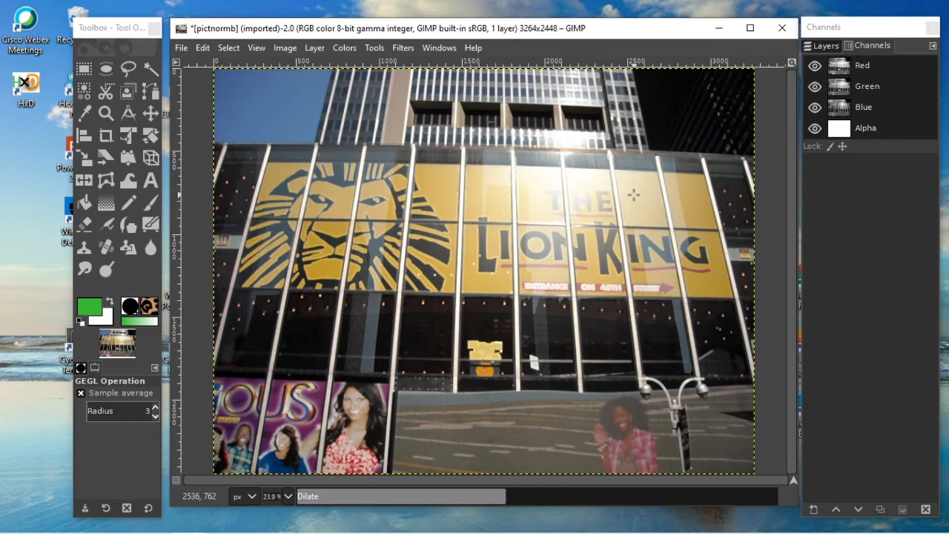
key(ctrl+f)
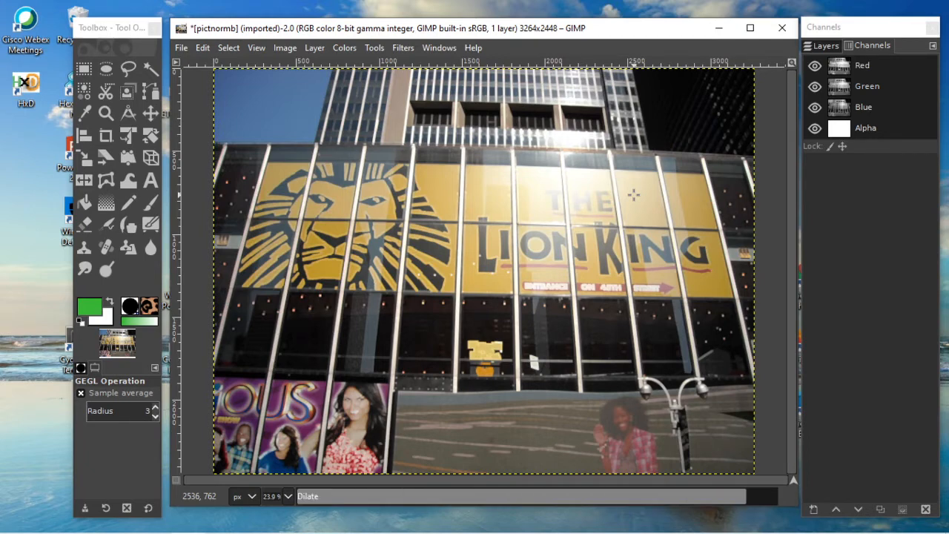
key(ctrl+f)
key(ctrl+f)
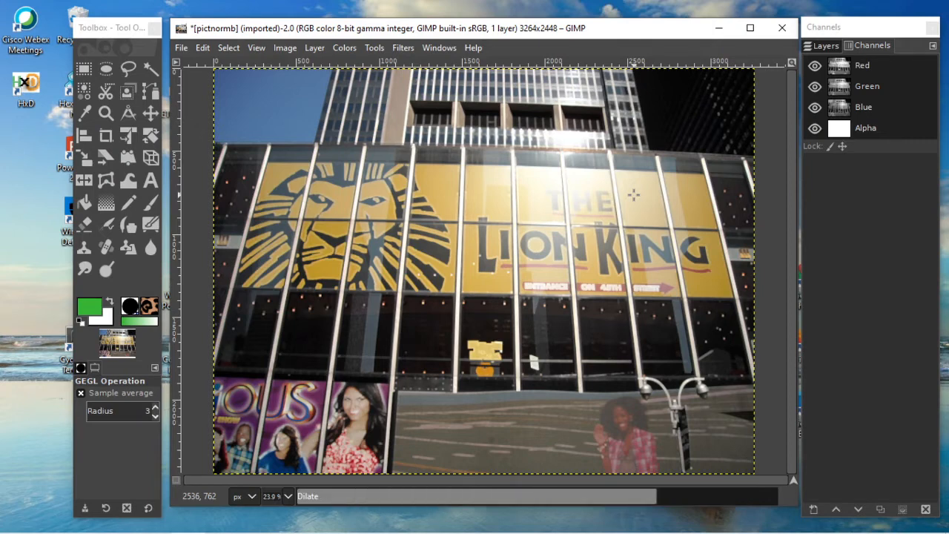
key(ctrl+f)
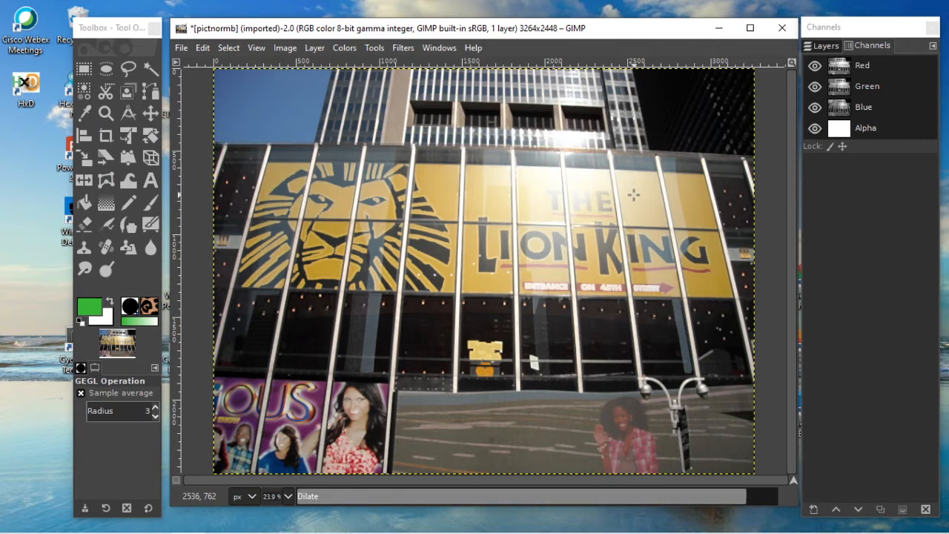
key(ctrl+f)
key(ctrl+f)
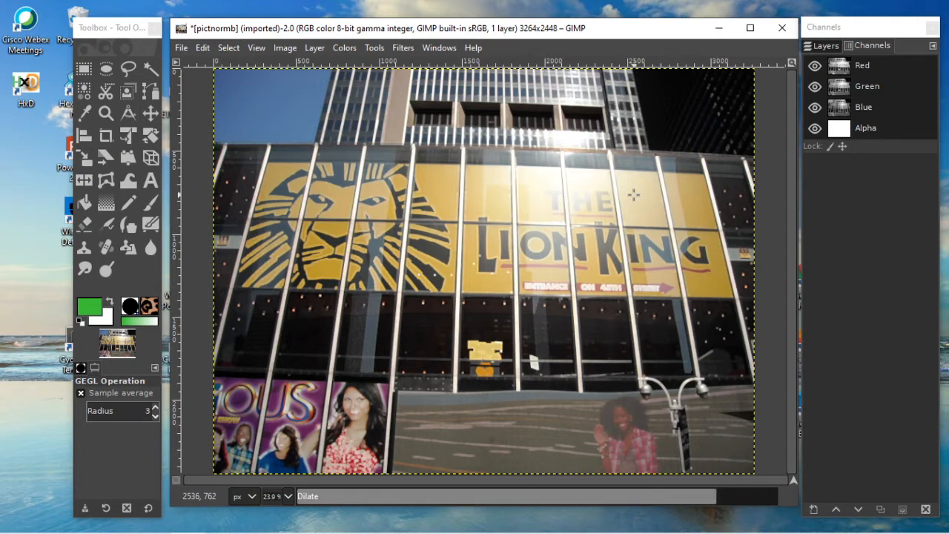
key(ctrl+f)
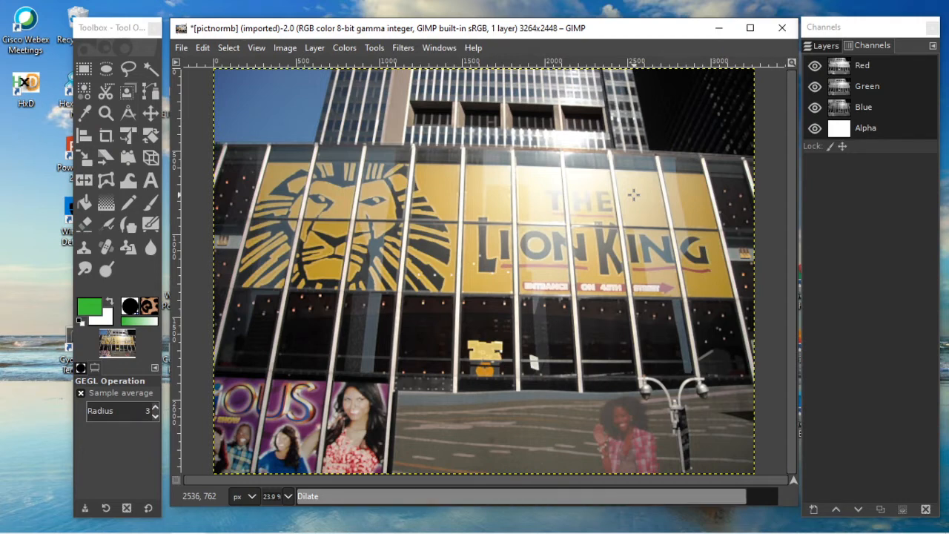
key(ctrl+f)
key(ctrl+f)
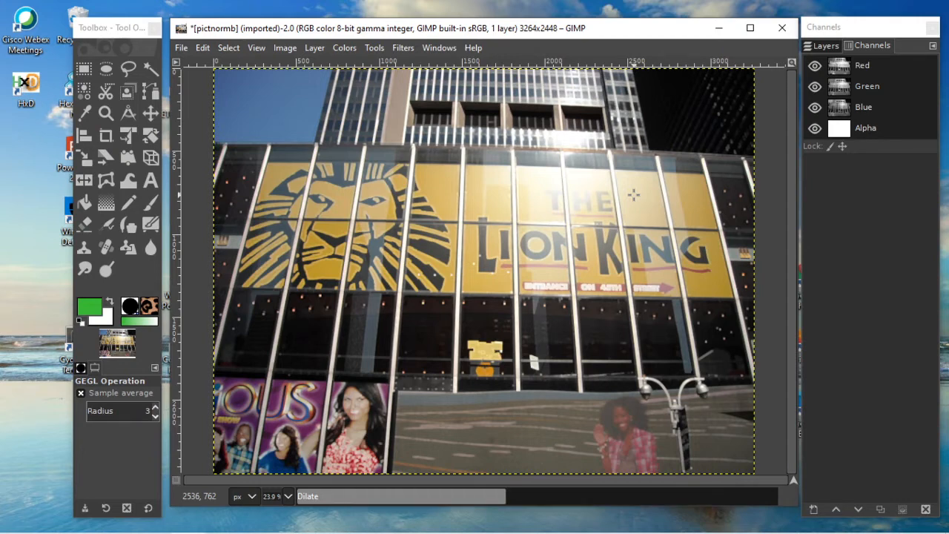
key(ctrl+f)
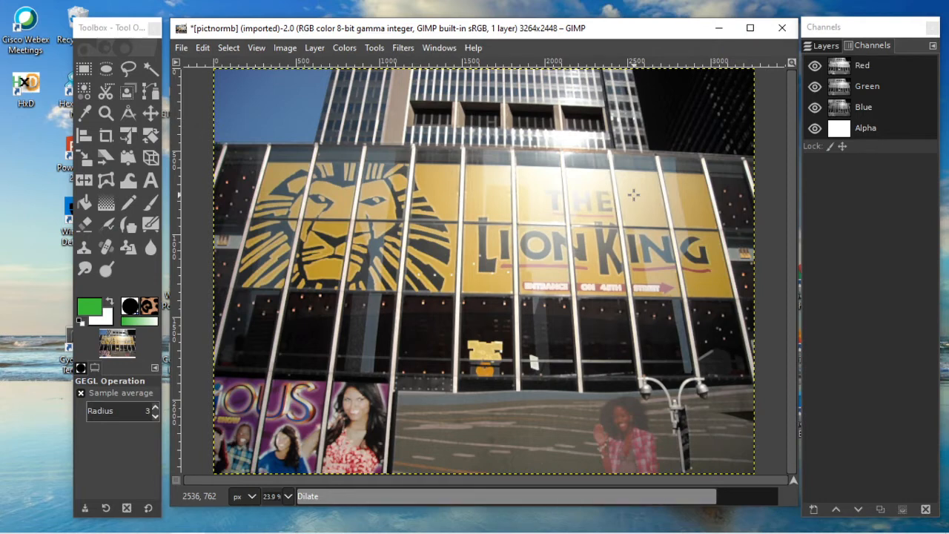
key(ctrl+f)
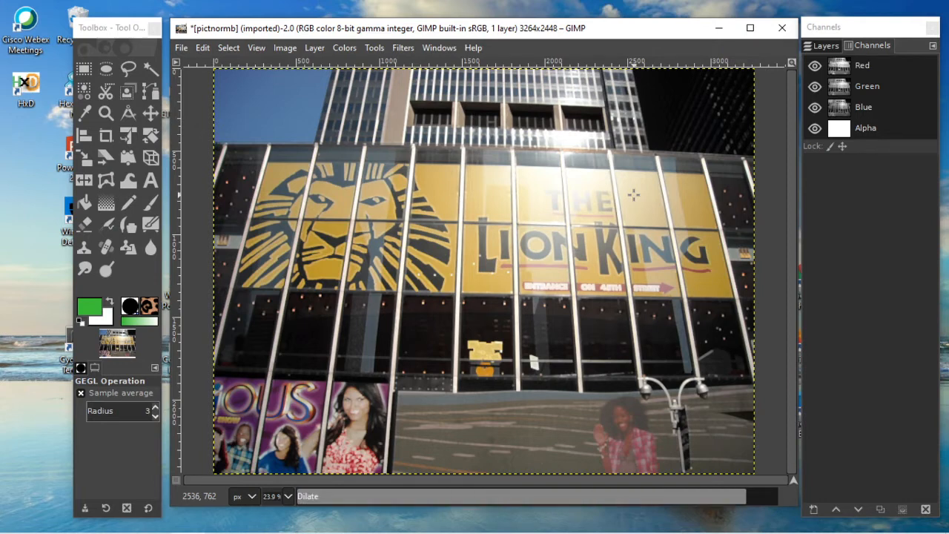
key(ctrl+f)
key(ctrl+f)
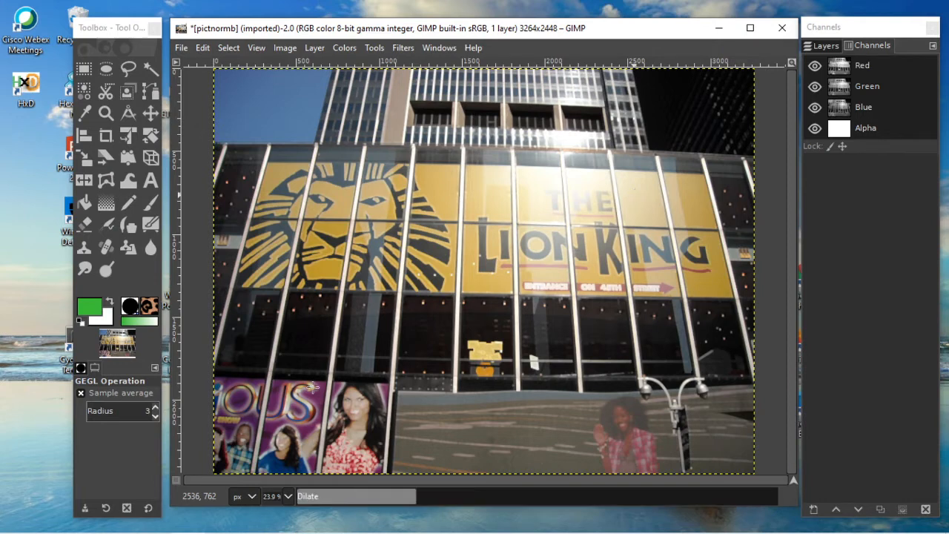
key(ctrl+f)
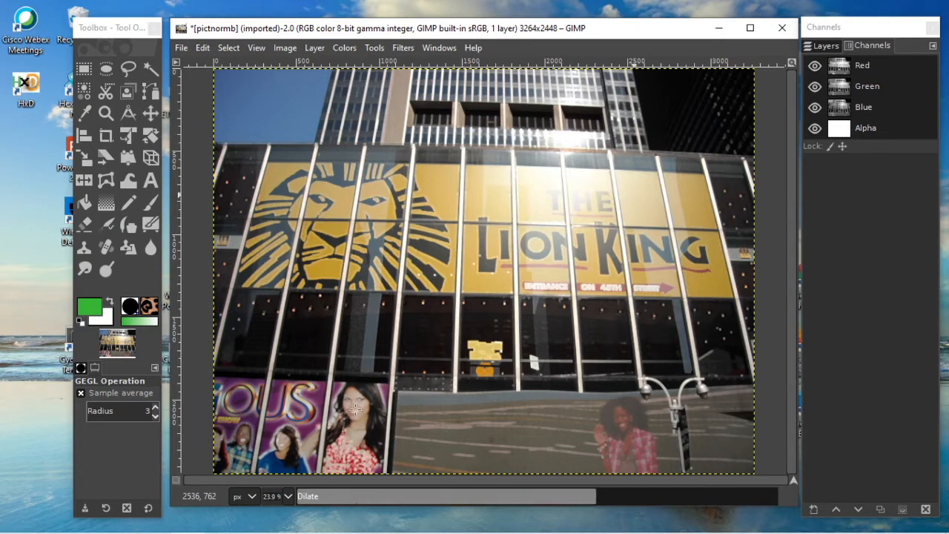
key(ctrl+f)
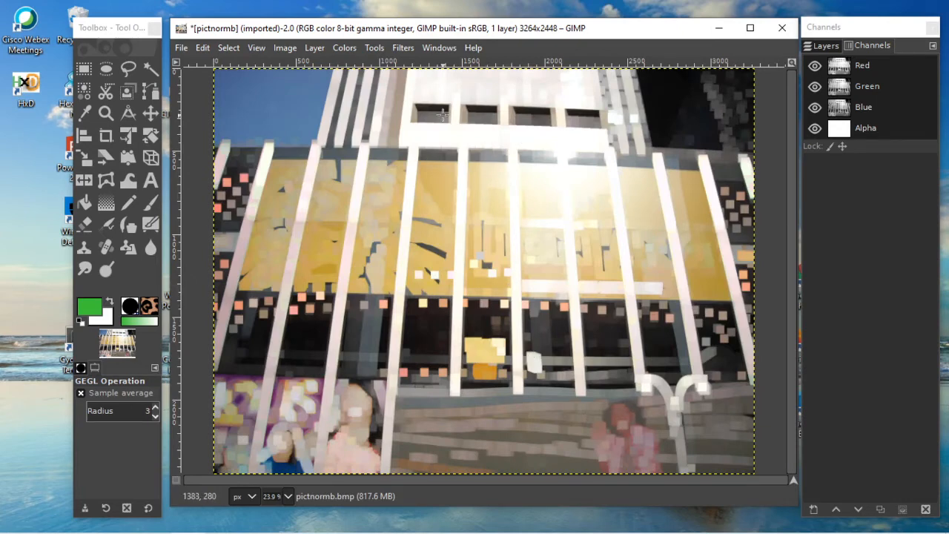
- Reset all filters to their default values
click(404, 48)
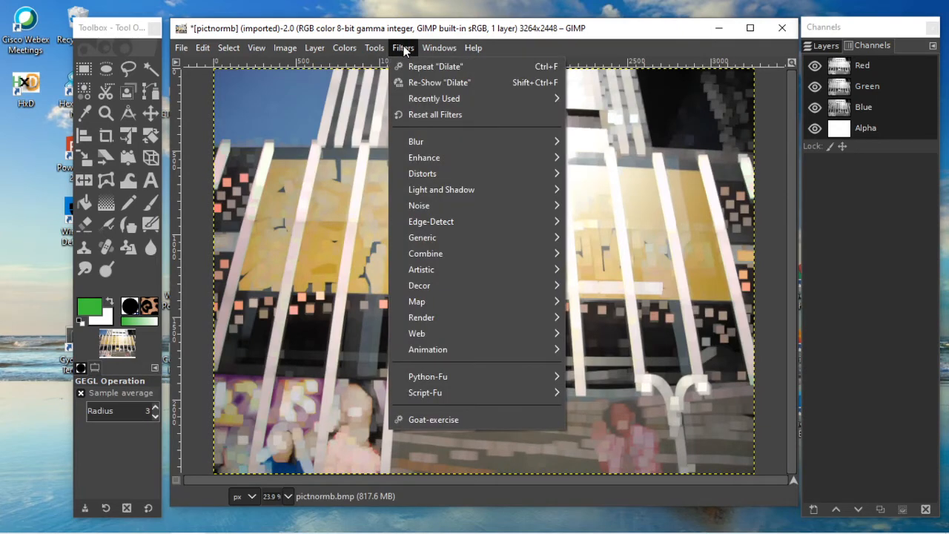
click(442, 115)
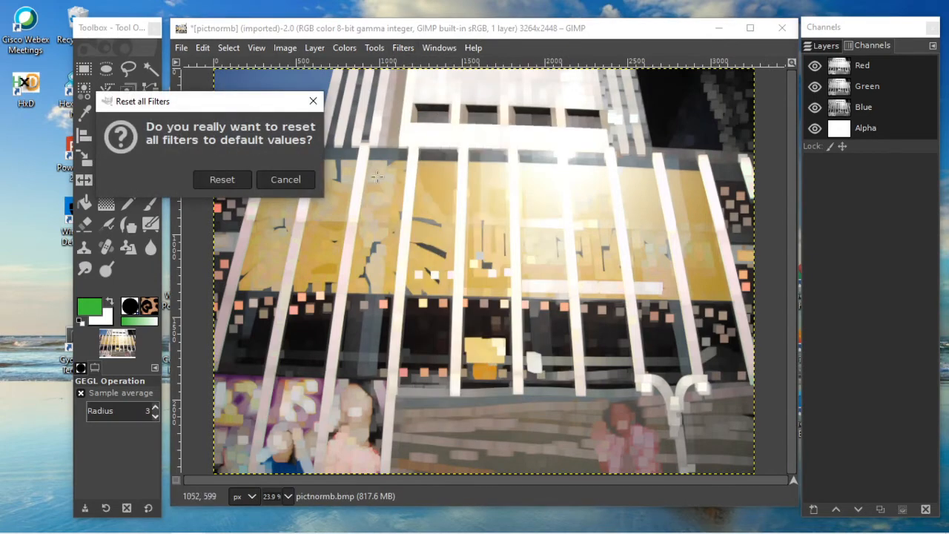
click(238, 180)
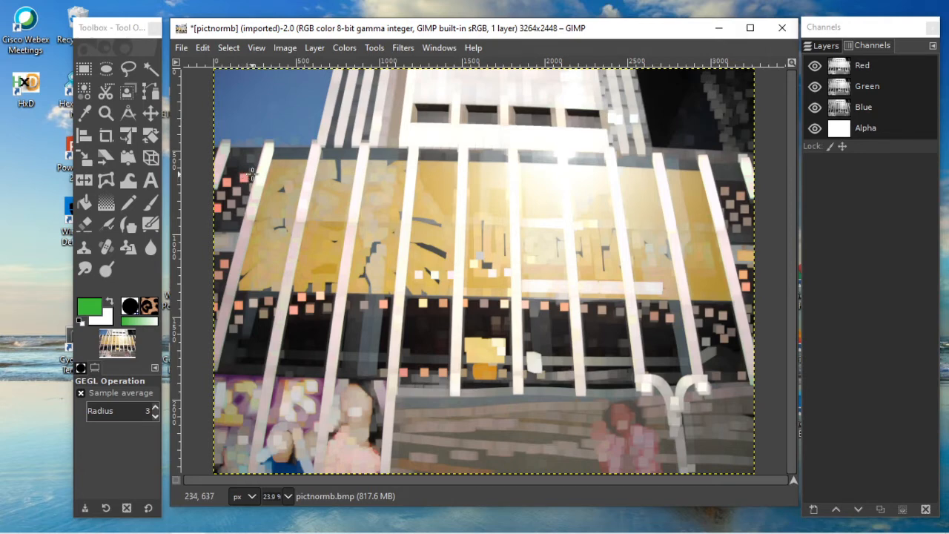
- Close all open images and discard the unsaved changes to the dilated pictnormb photo
click(180, 49)
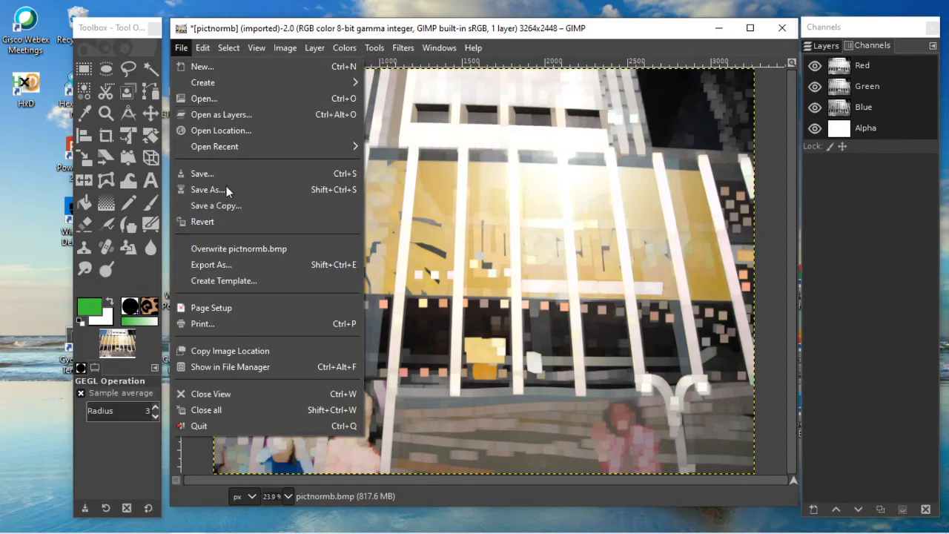
click(215, 409)
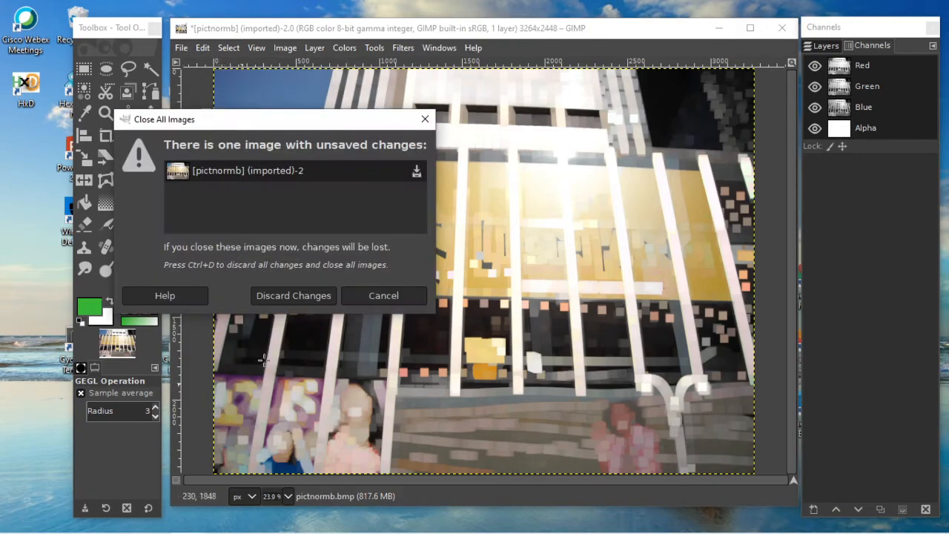
click(293, 295)
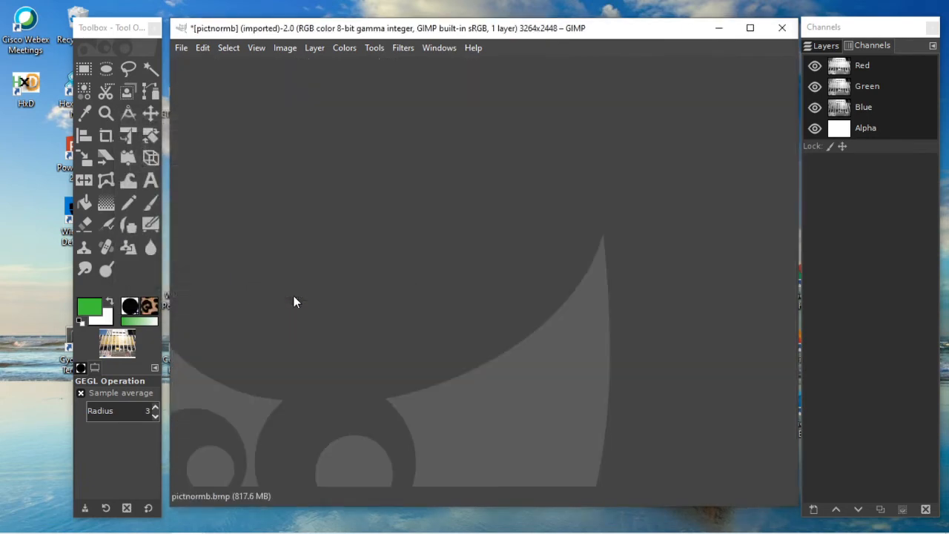
- Open the original pictnormb.bmp again from the recently used images
click(184, 48)
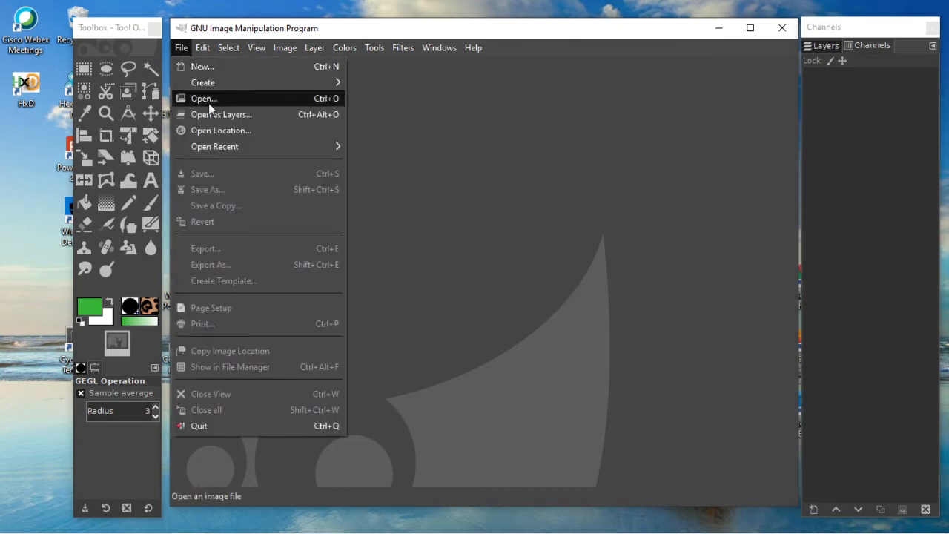
mouse_move(227, 149)
click(399, 152)
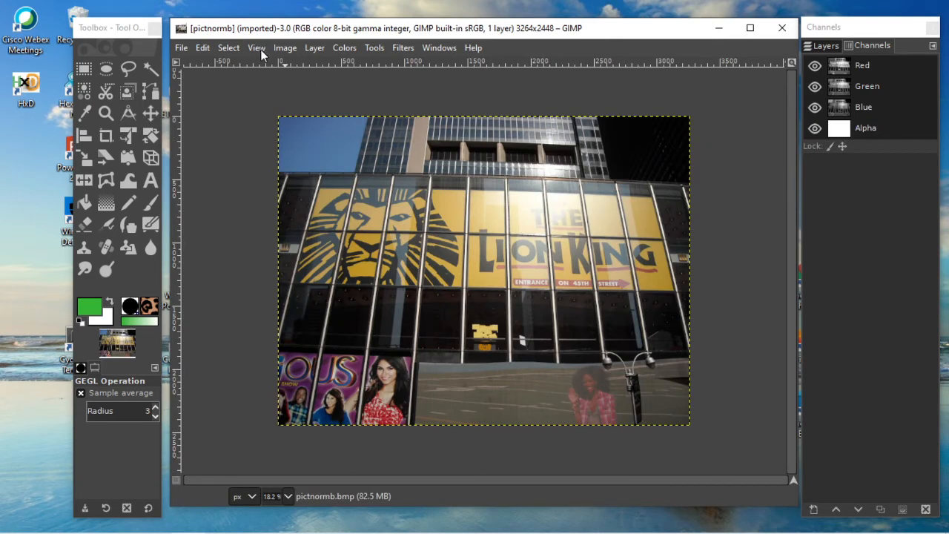
- Apply the Erode filter to the pictnormb photo
click(259, 48)
mouse_move(292, 106)
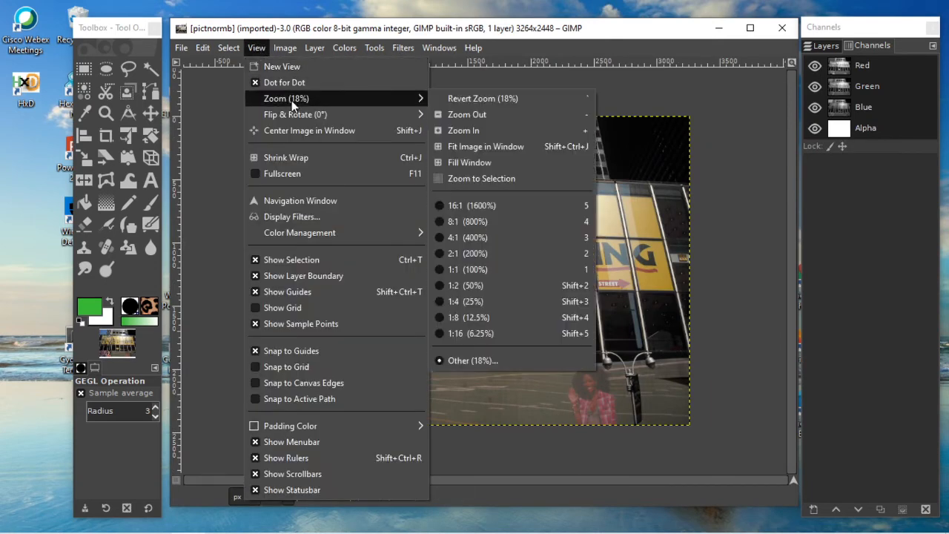
click(492, 146)
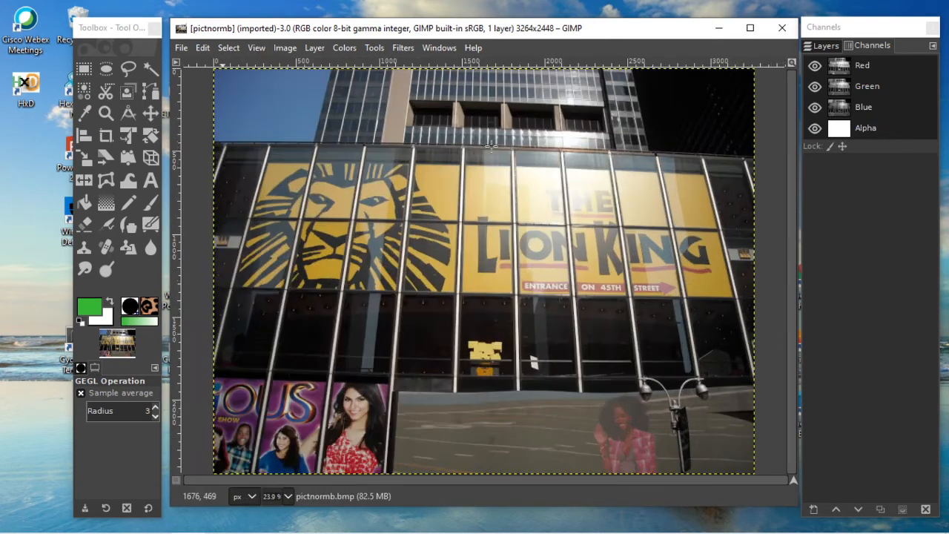
click(404, 48)
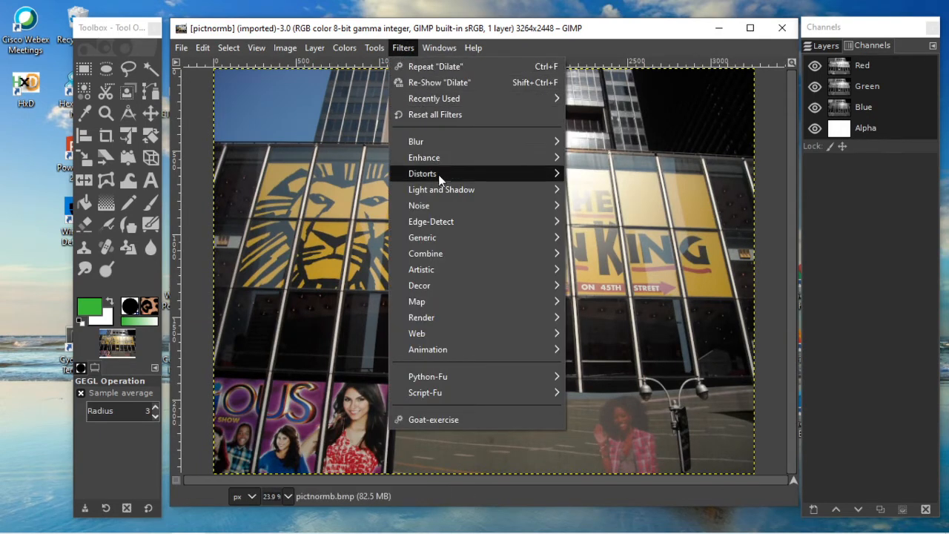
mouse_move(436, 205)
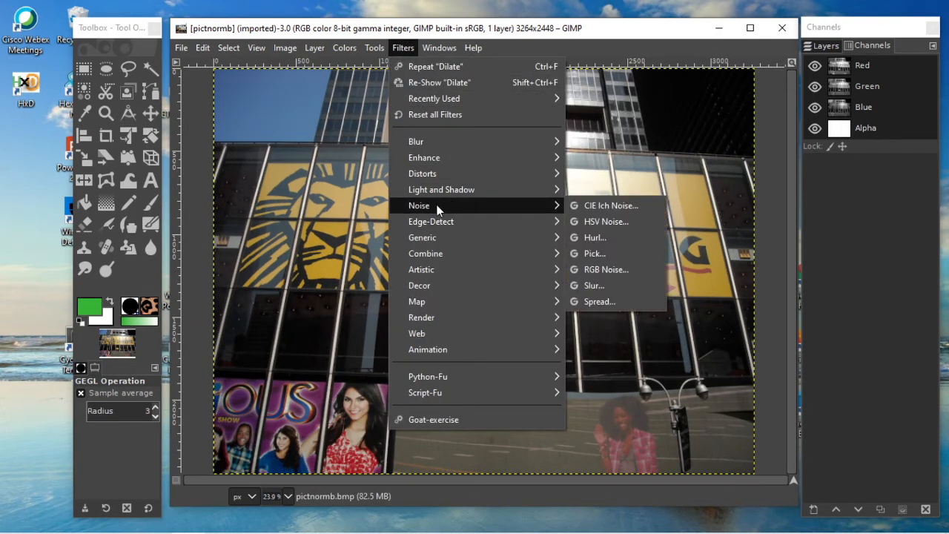
mouse_move(442, 239)
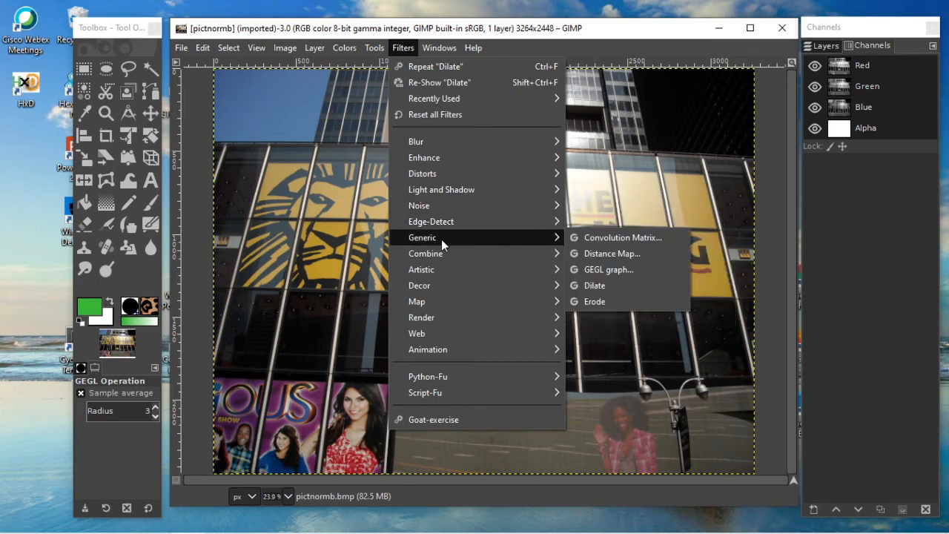
click(602, 301)
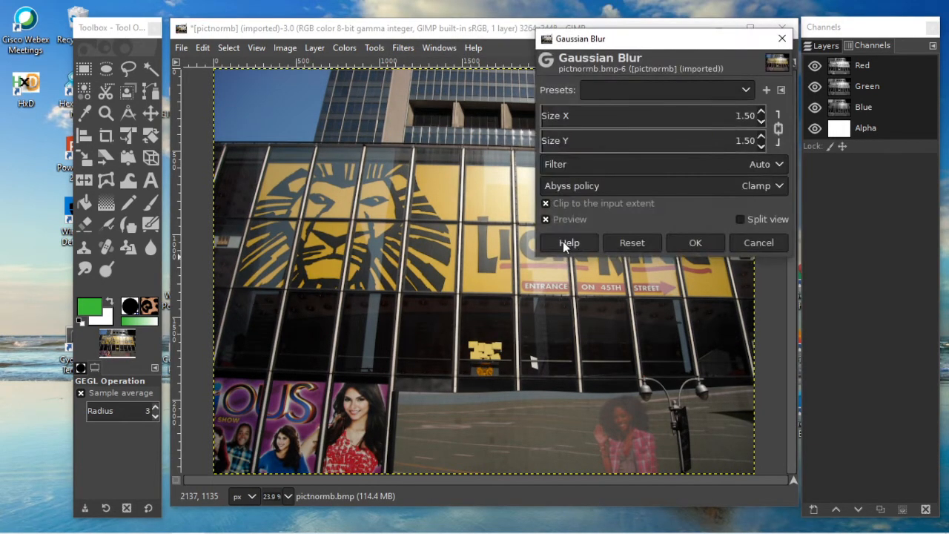
click(781, 38)
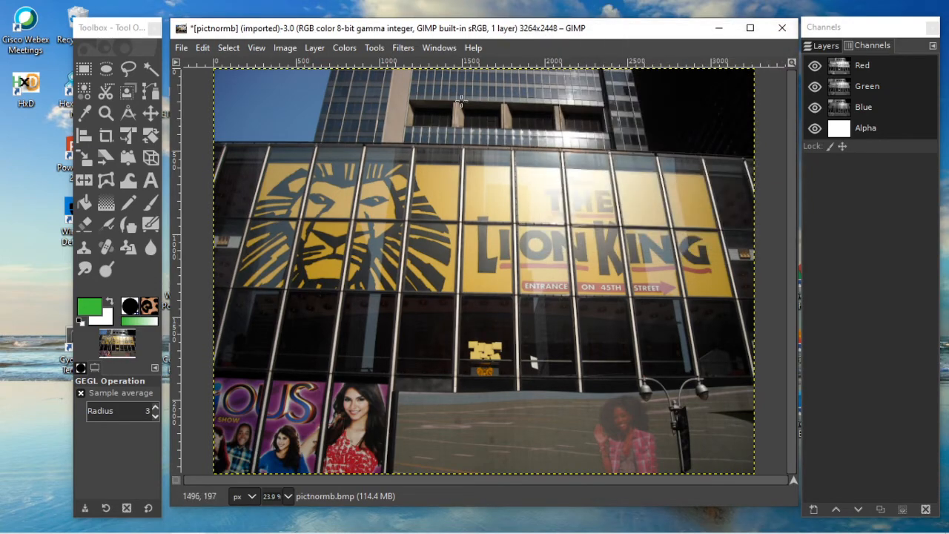
- Repeat the Erode filter many times until the photo's dark areas spread over its light details
click(404, 48)
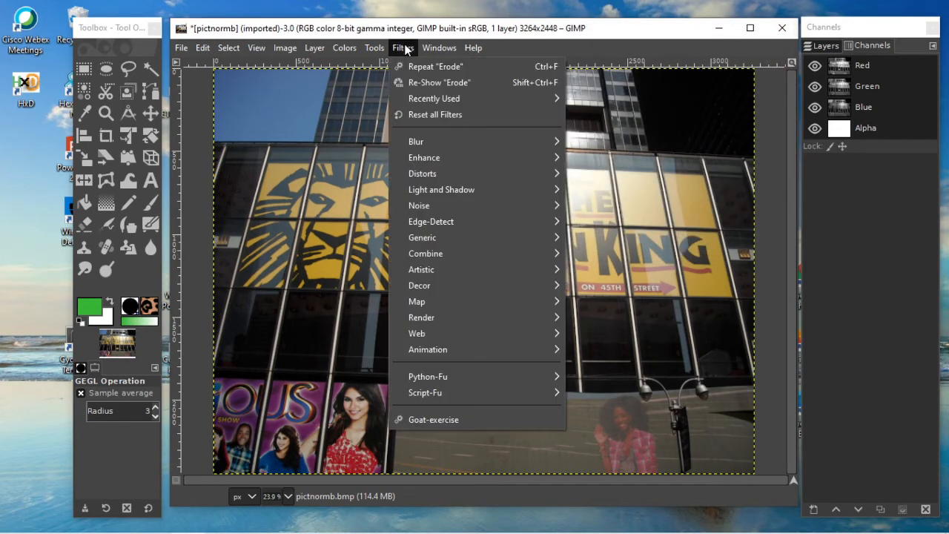
click(452, 66)
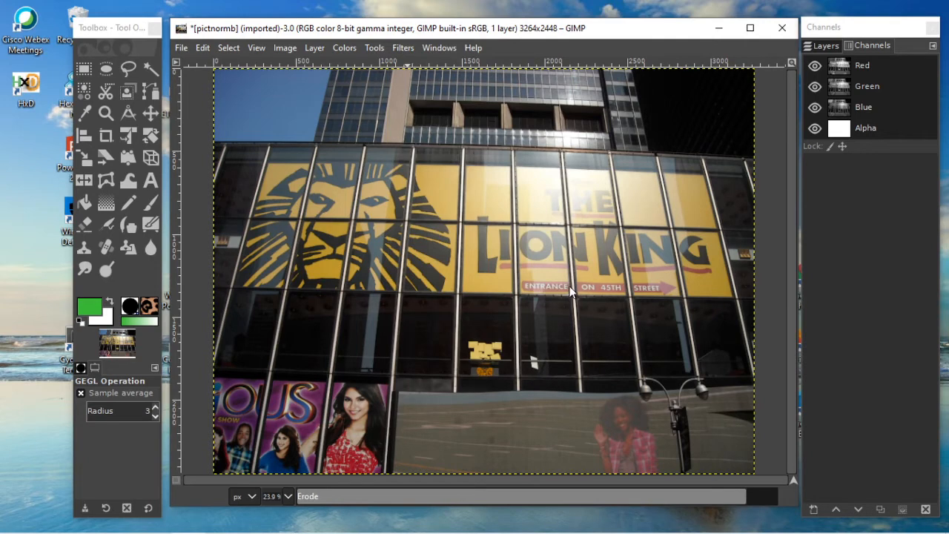
key(ctrl+f)
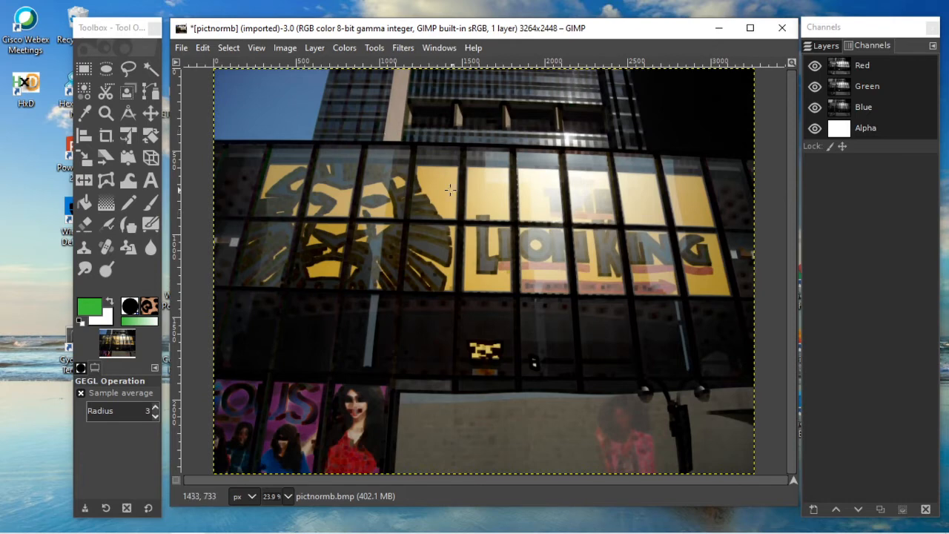
- Reset all filters to their default values
click(400, 49)
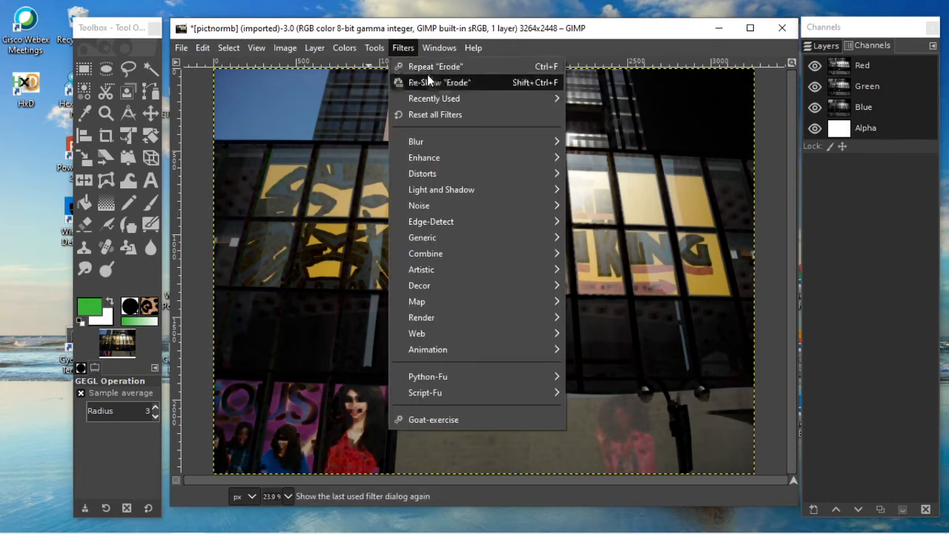
click(440, 114)
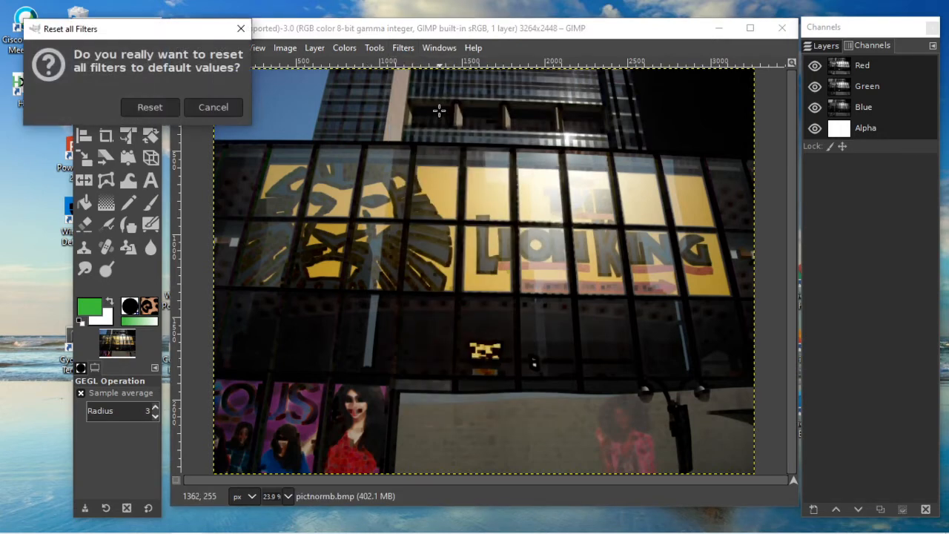
click(164, 108)
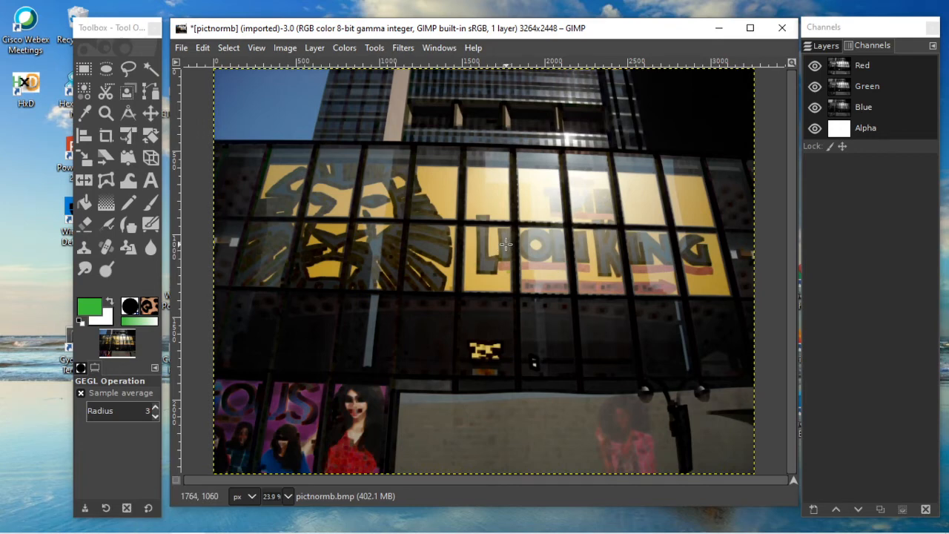
- Close all open images and discard the unsaved changes to the eroded pictnormb photo
click(182, 48)
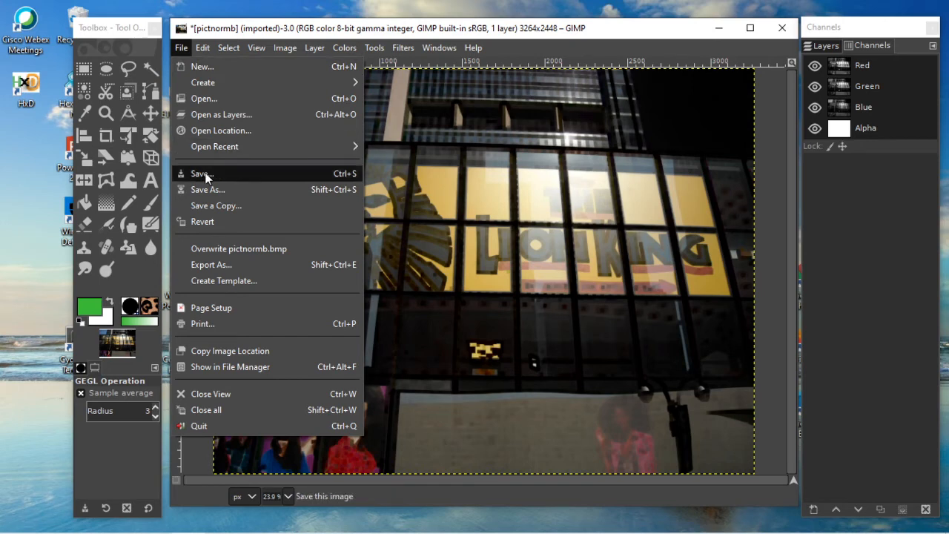
click(221, 409)
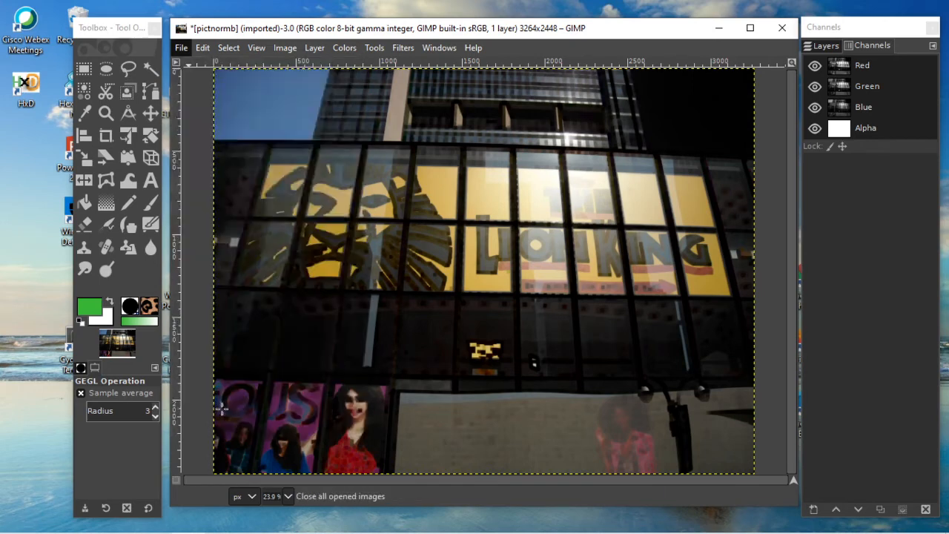
click(206, 210)
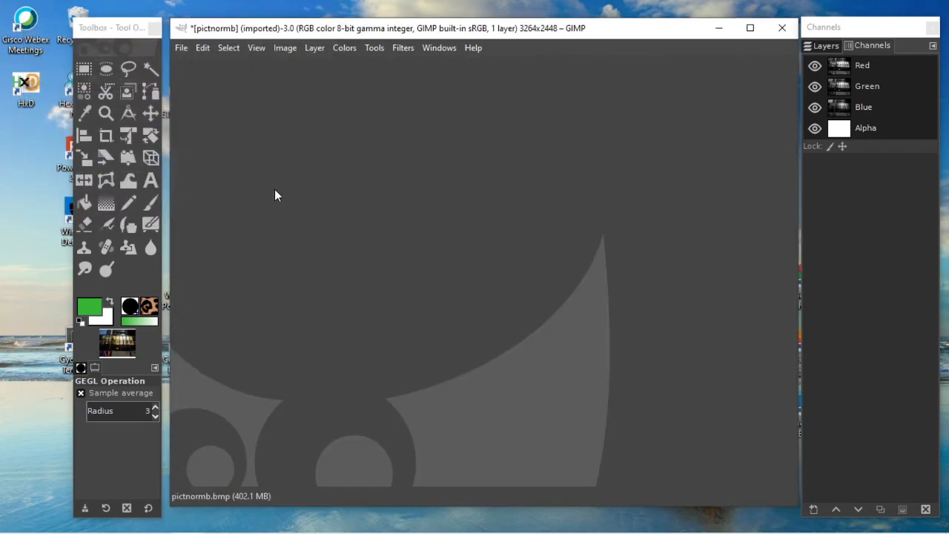
- Reopen the original pictnormb.bmp from the recently used images and fit it in the window
click(182, 49)
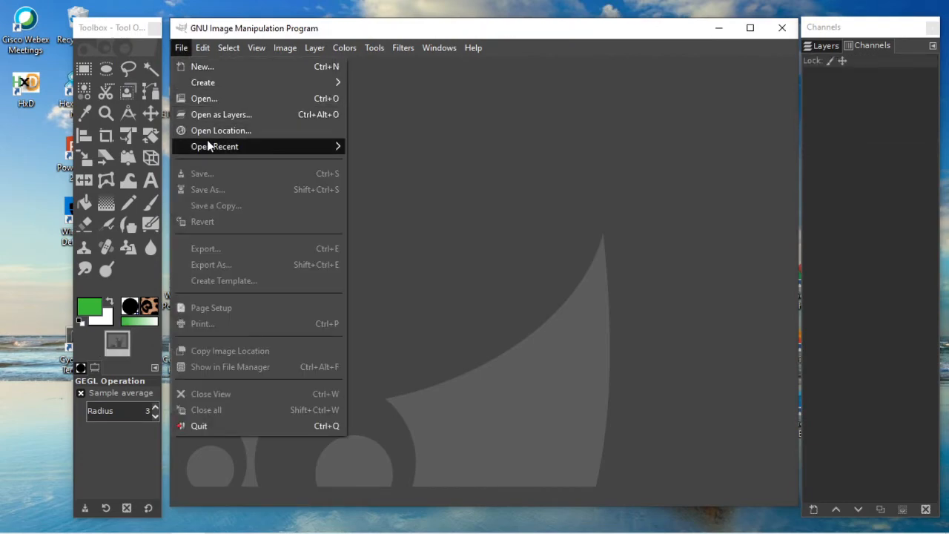
mouse_move(306, 149)
click(403, 152)
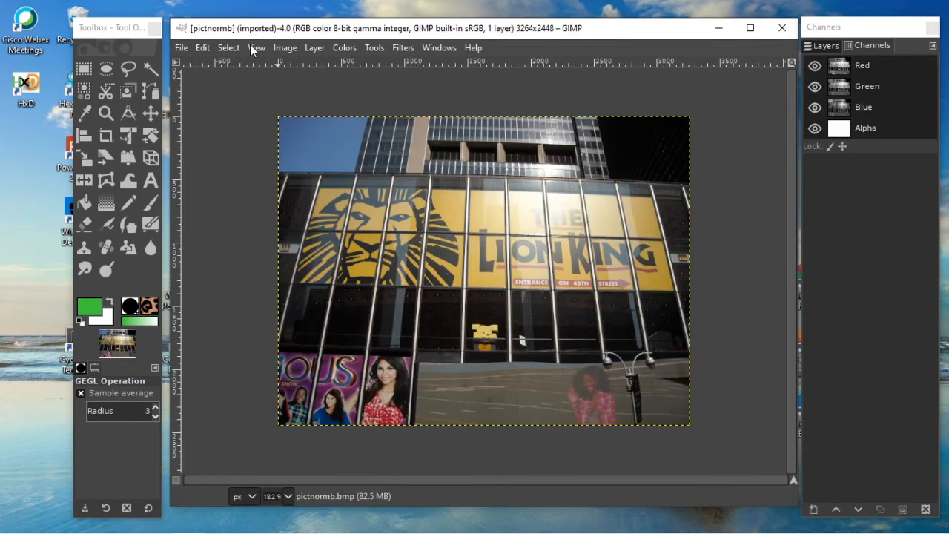
click(254, 48)
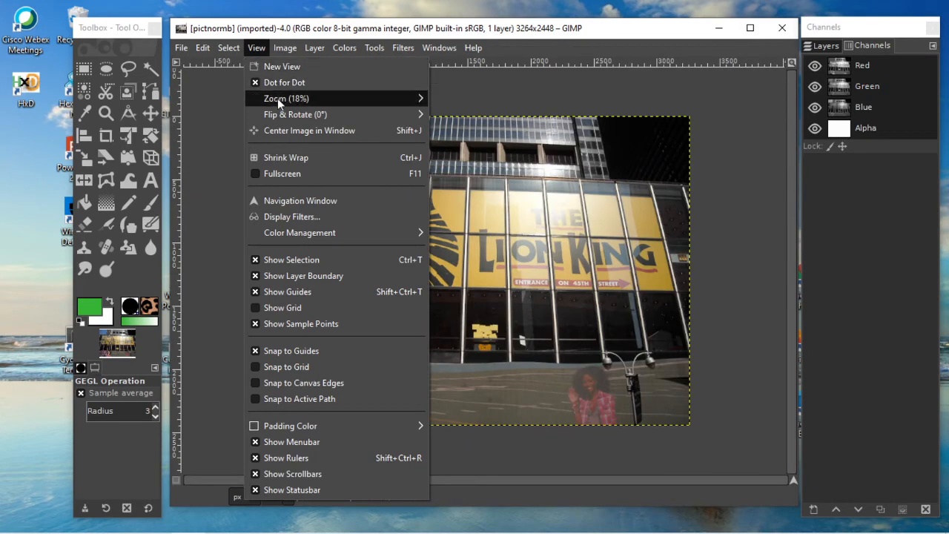
mouse_move(277, 97)
click(483, 145)
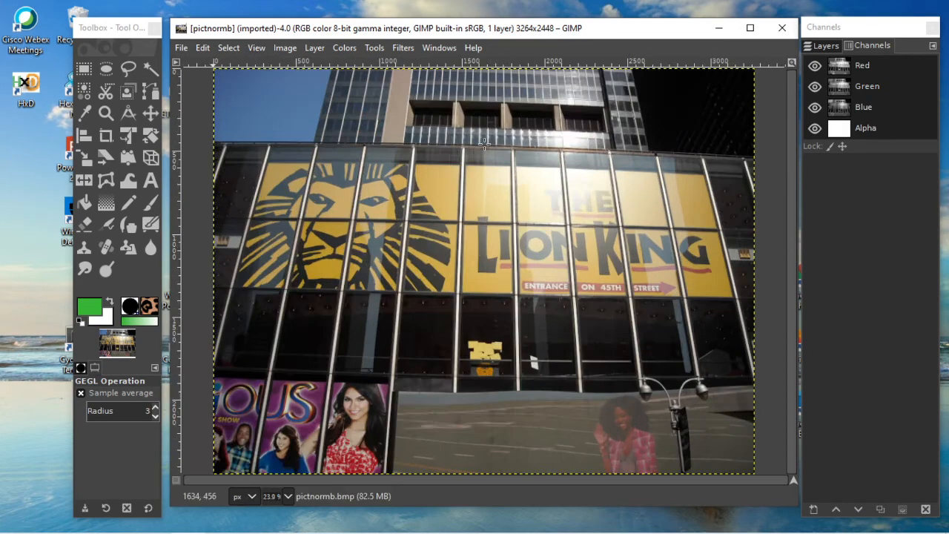
click(399, 46)
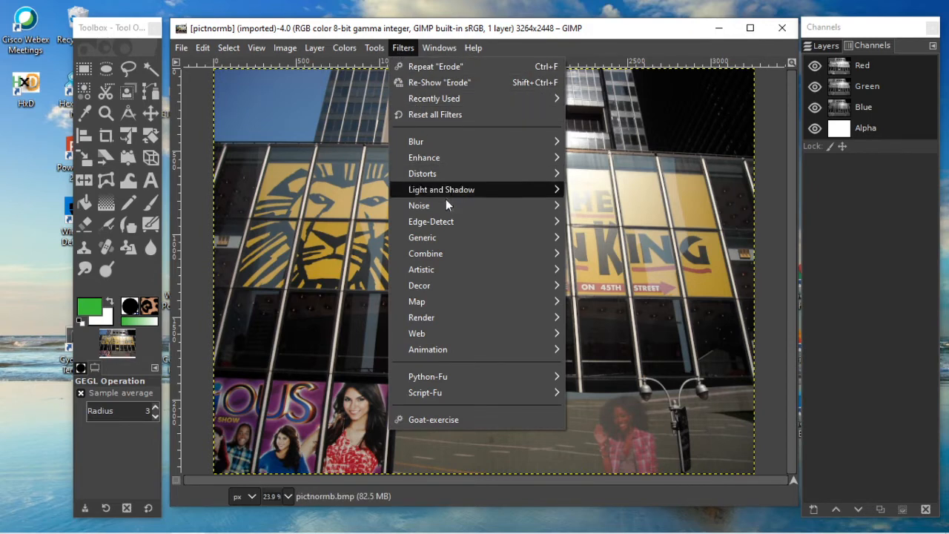
mouse_move(434, 222)
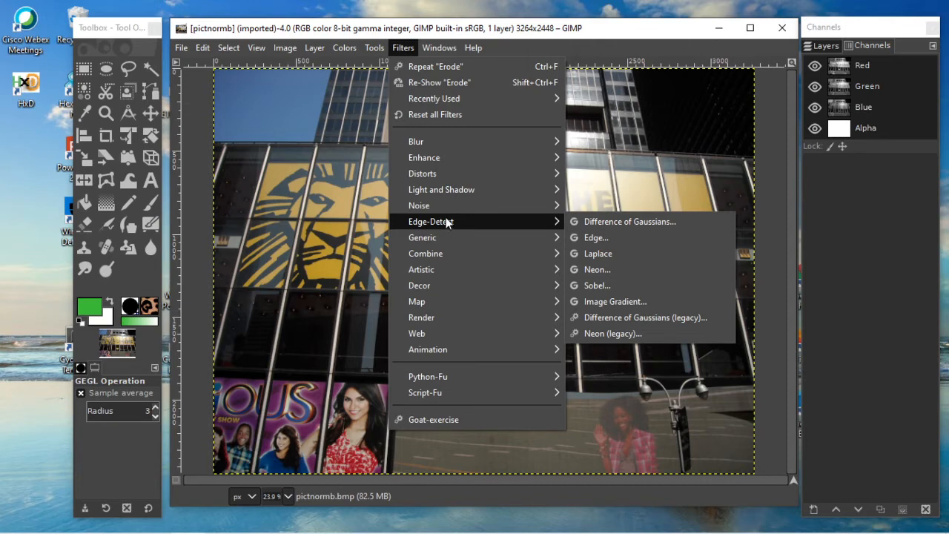
click(332, 114)
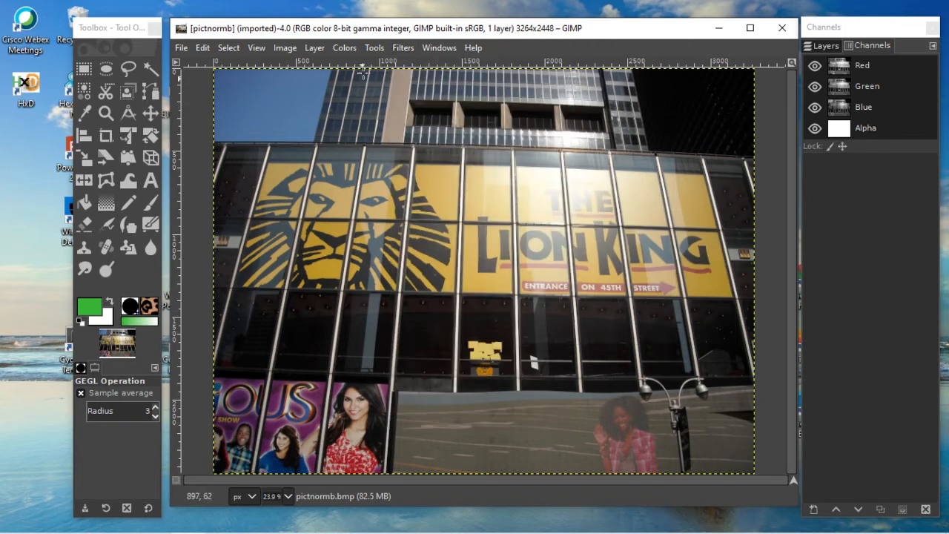
- Convert the photo to grayscale with Color to Gray, using radius 300, 4 samples and 10 iterations
click(338, 47)
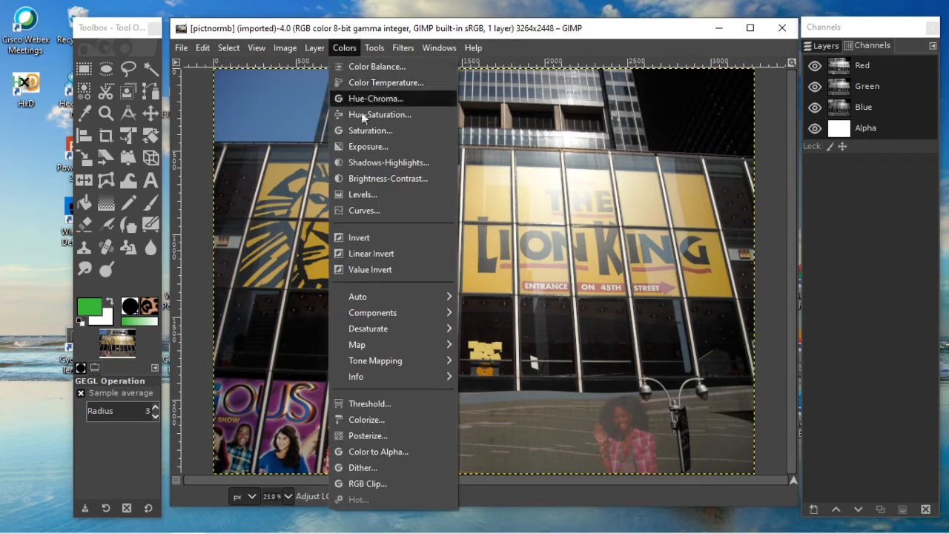
mouse_move(385, 328)
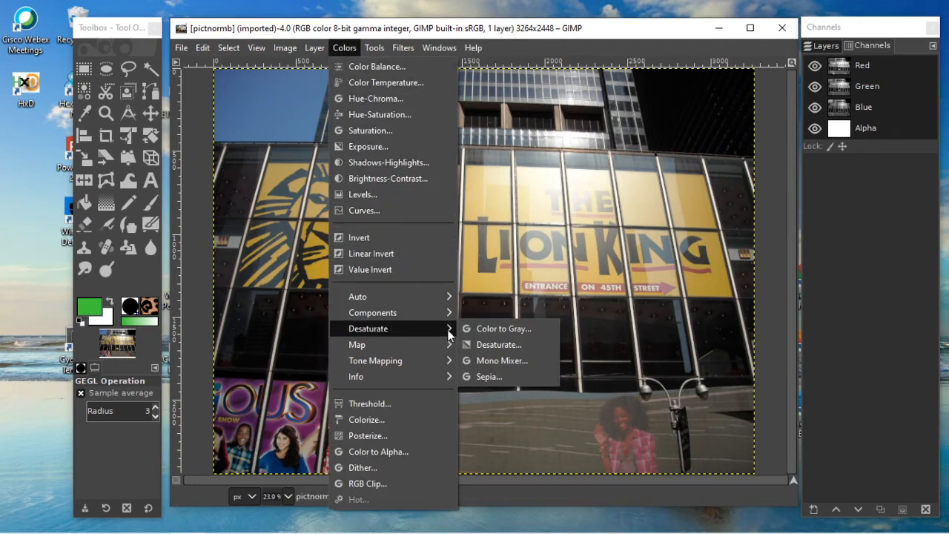
click(500, 329)
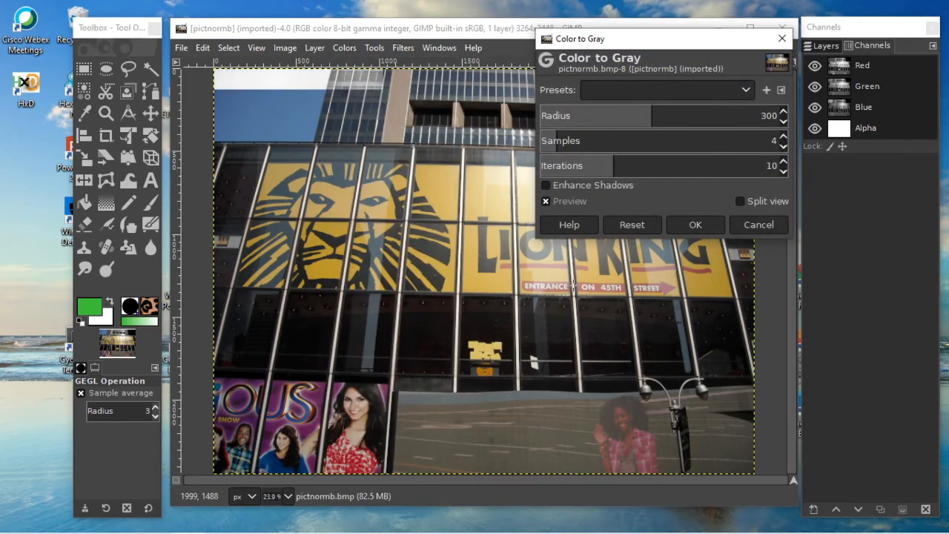
click(696, 223)
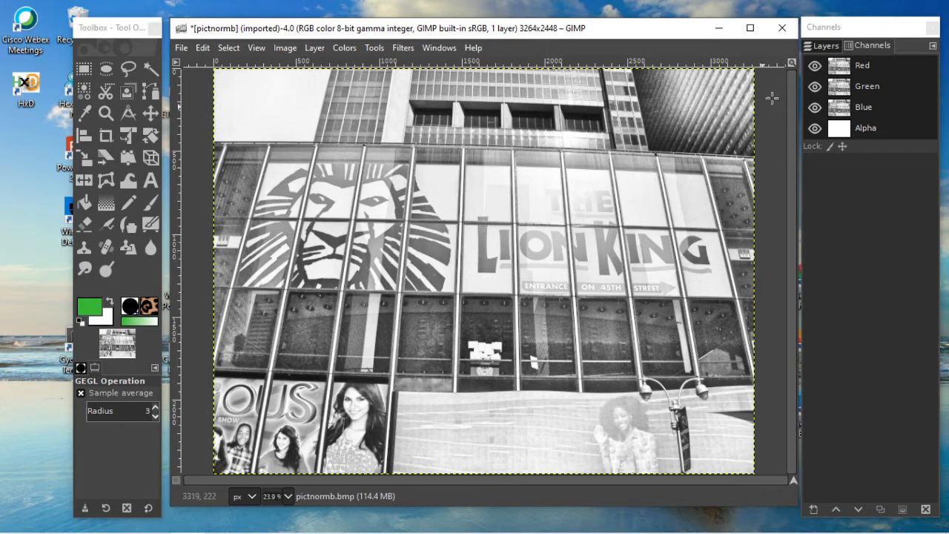
- Hide the grayscale photo's red, green and blue channels and turn blue back on to view it alone
click(815, 65)
click(814, 86)
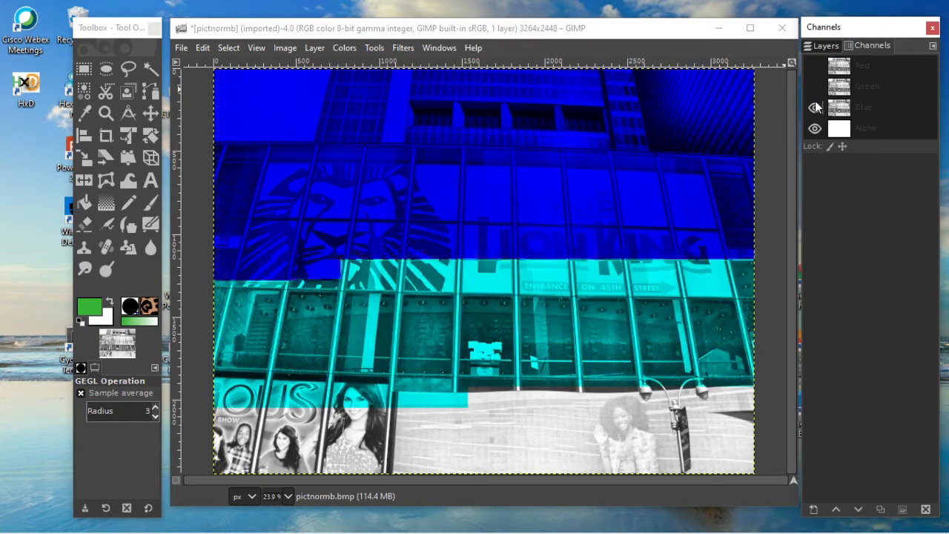
click(814, 107)
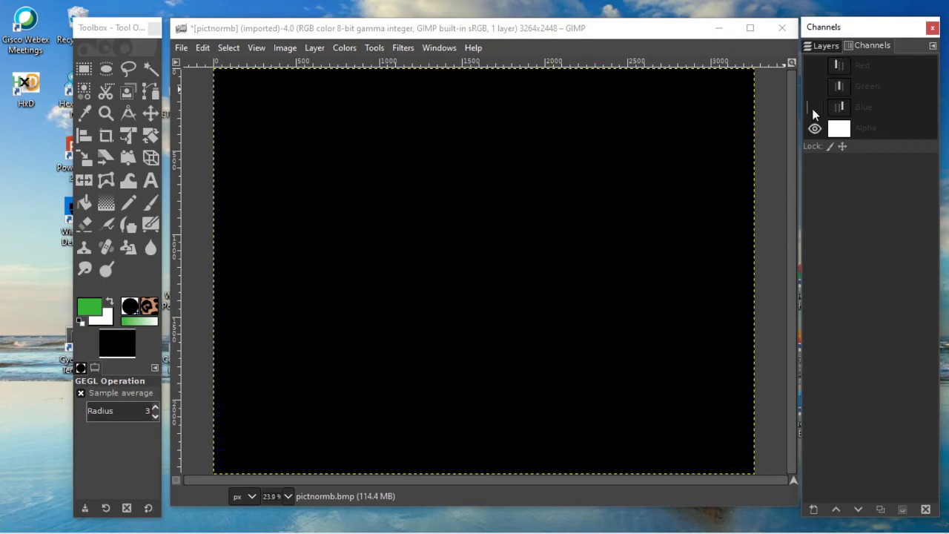
click(812, 108)
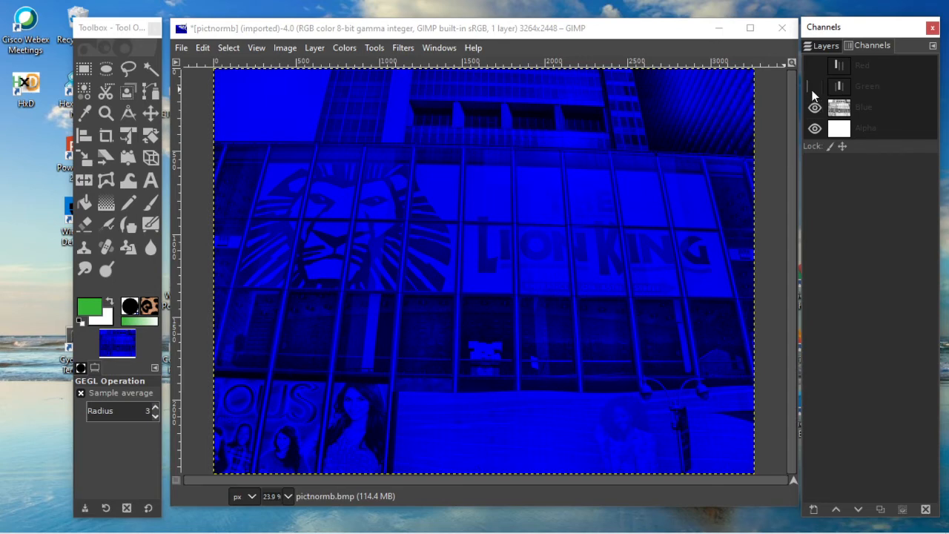
- View green combined with blue and green alone, and restore the red and blue channels' visibility
click(814, 88)
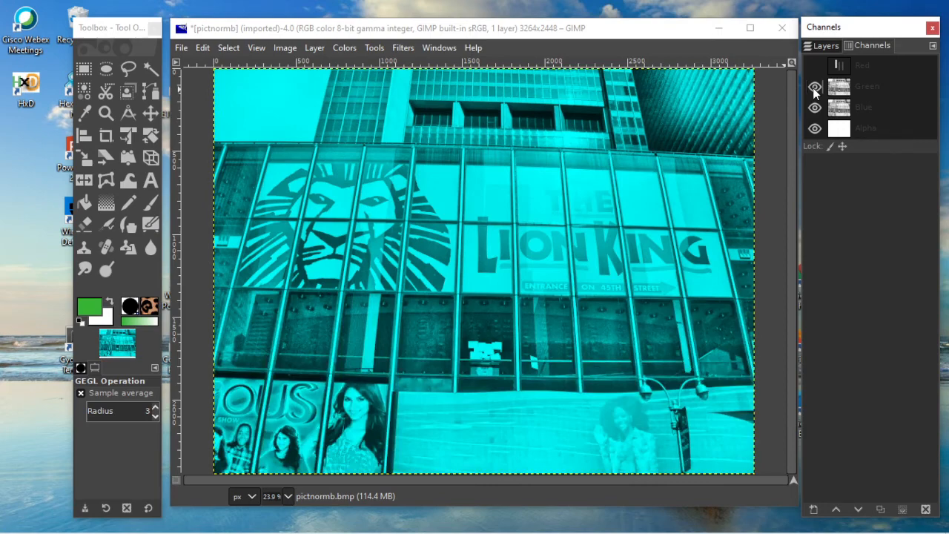
click(814, 108)
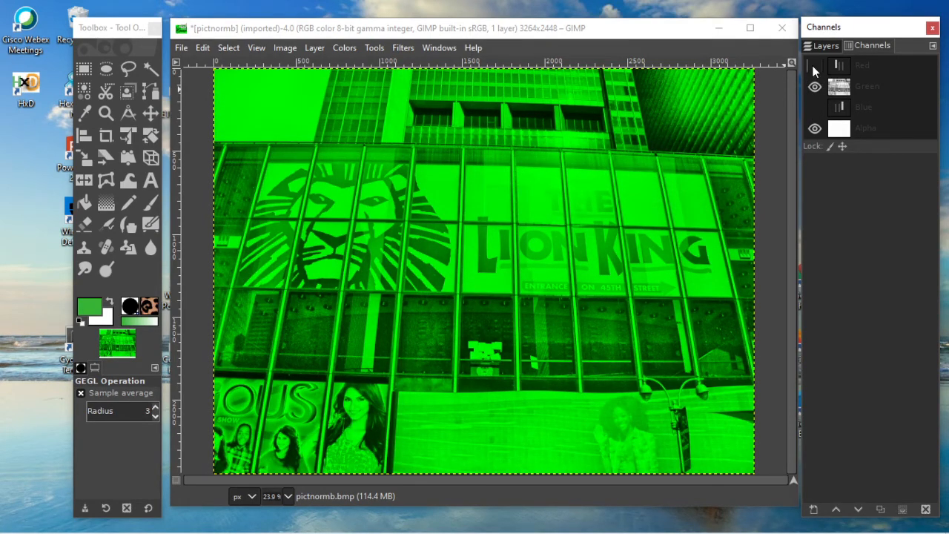
click(813, 65)
click(814, 107)
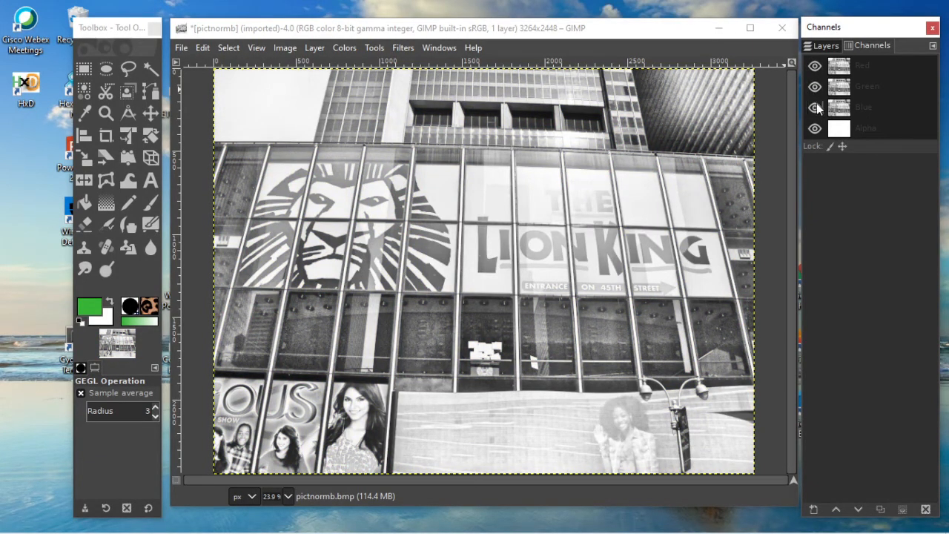
- Switch off the blue, green and red channels one after another and show only the blue channel again
click(814, 107)
click(814, 87)
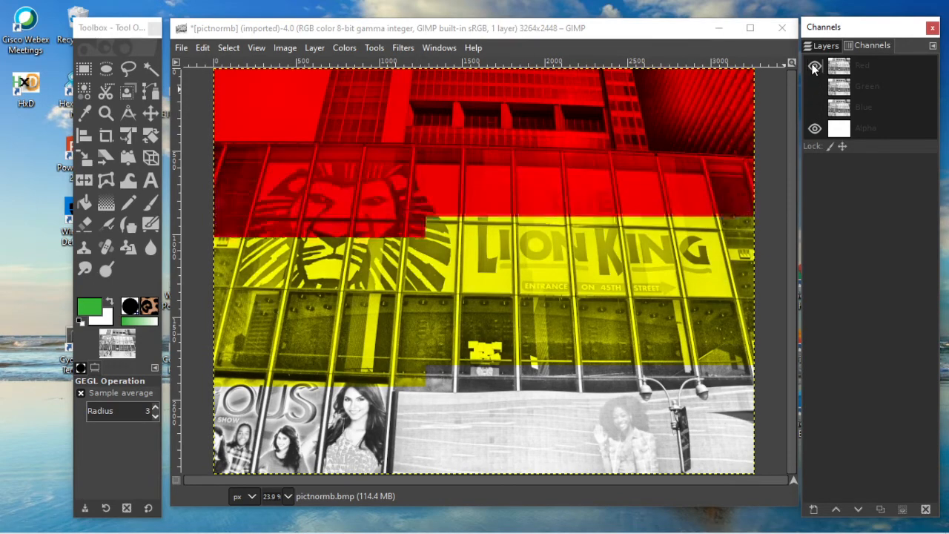
click(814, 65)
click(815, 108)
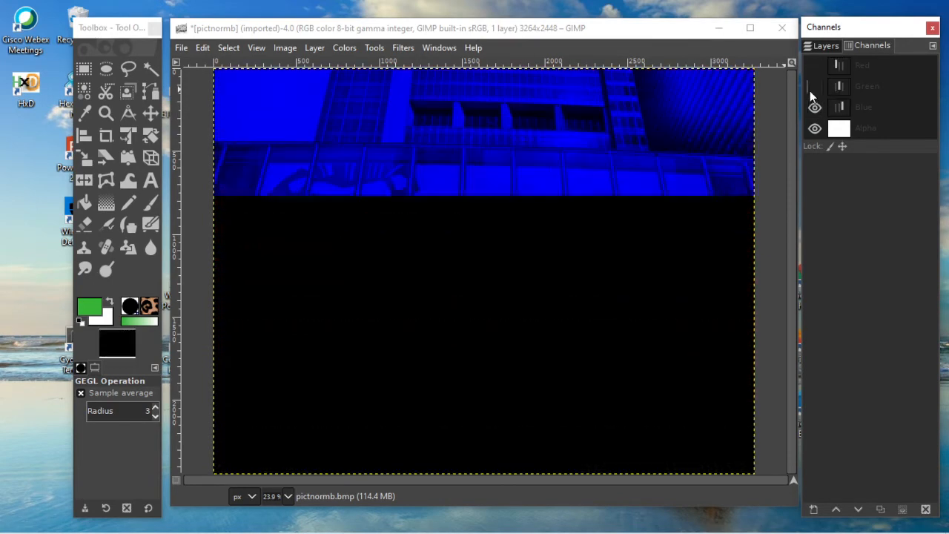
- Restore the visibility of the grayscale photo's green and red channels
click(815, 87)
click(814, 65)
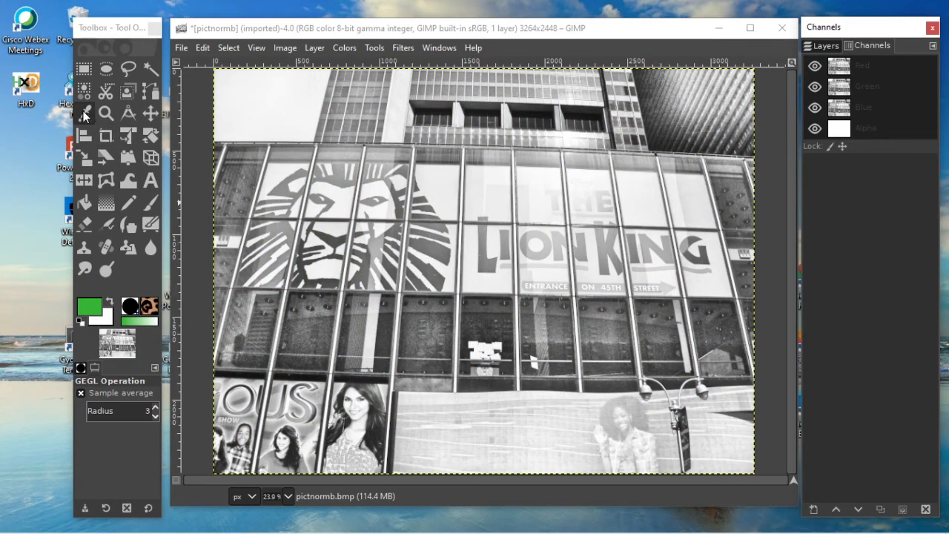
- Sample light banner and dark lion-mane pixels with the Color Picker to compare their RGB values, and close the foreground color dialog without accepting
click(84, 114)
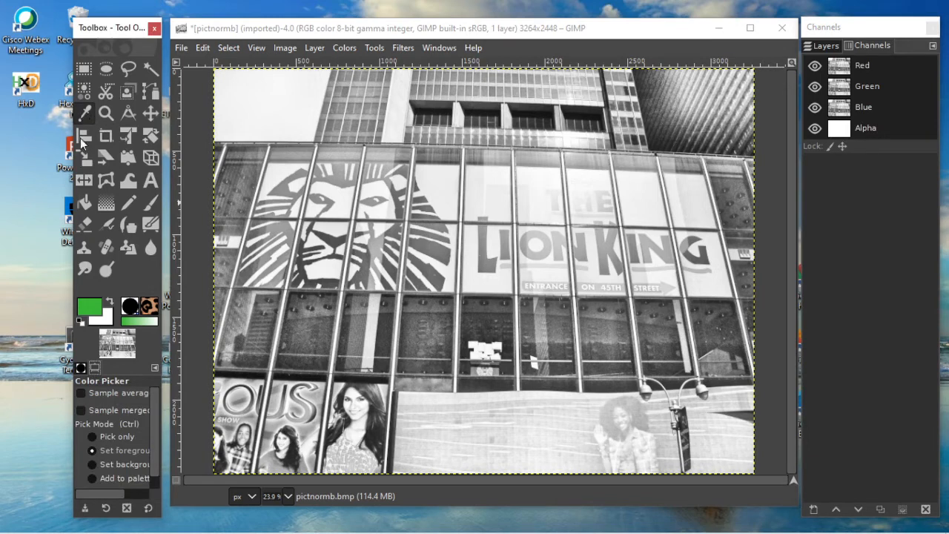
click(88, 308)
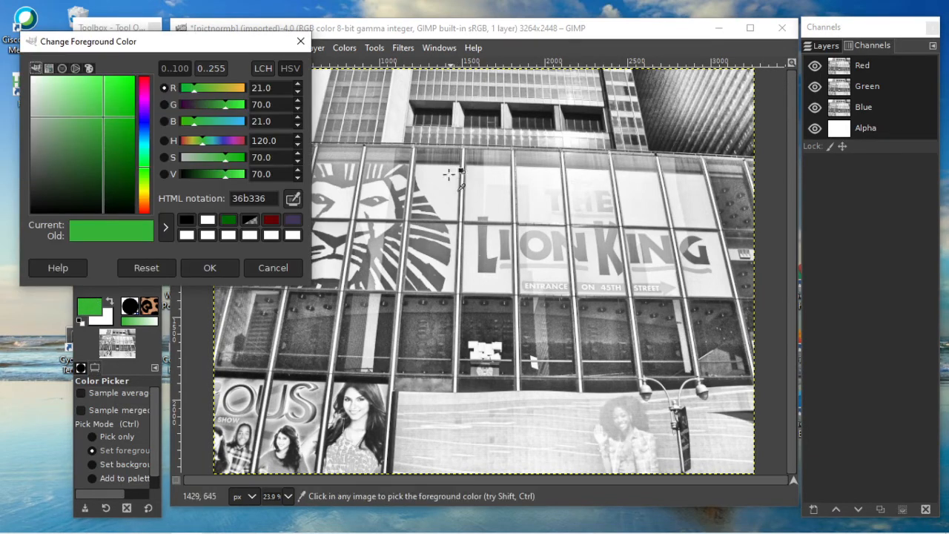
click(539, 186)
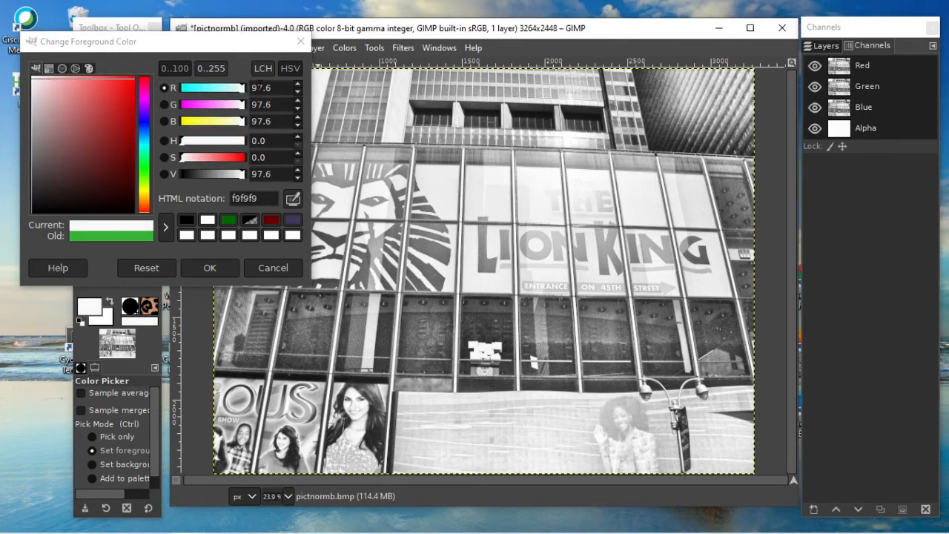
click(430, 275)
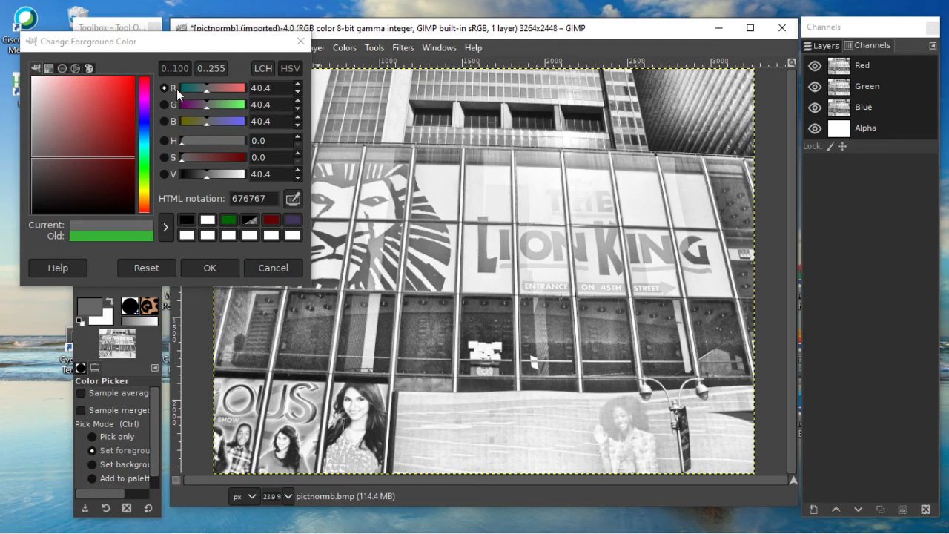
click(539, 189)
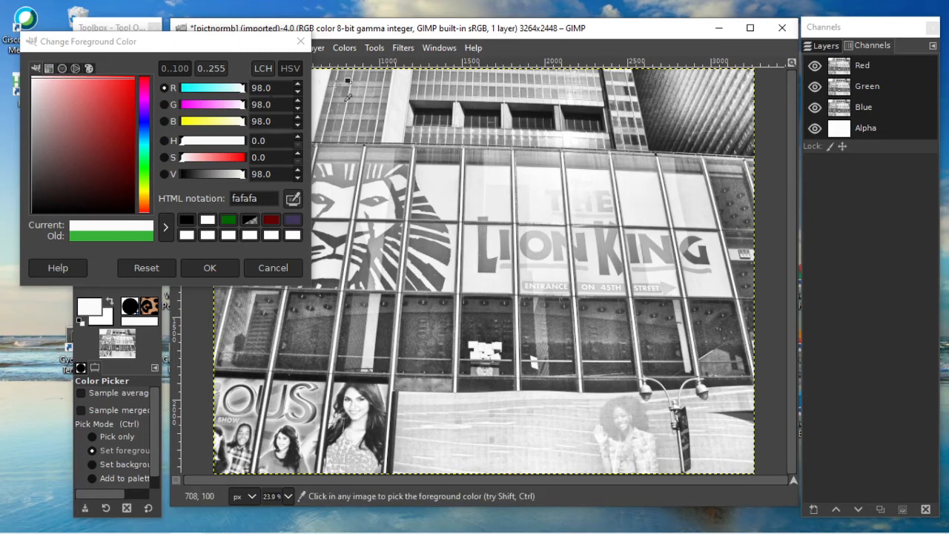
click(301, 42)
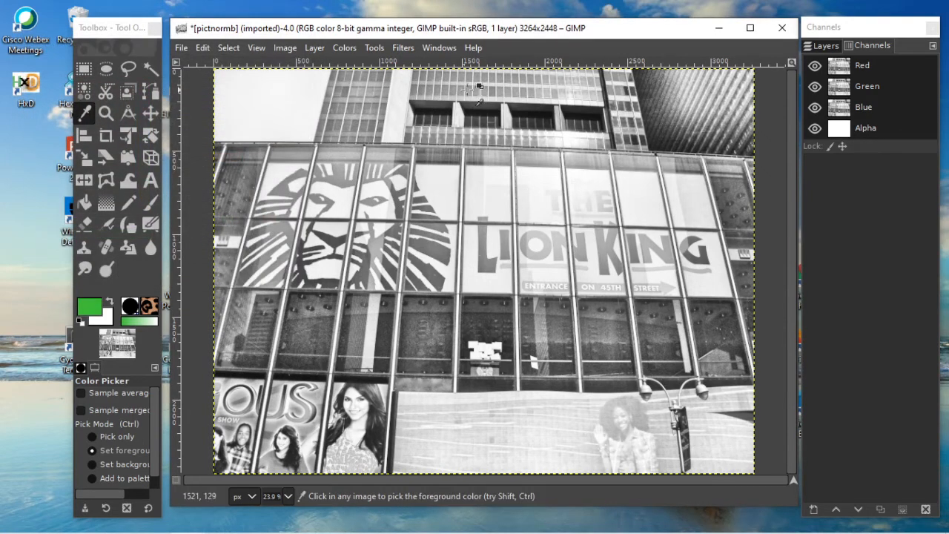
- Preview Difference of Gaussians edge detection on the grayscale photo with radii 1.000 and 2.000, and discard it
click(405, 48)
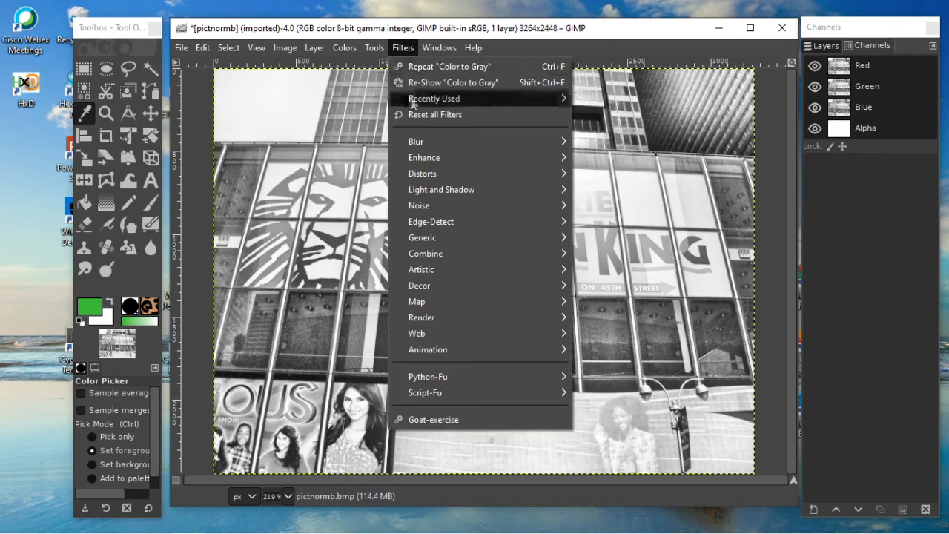
mouse_move(444, 225)
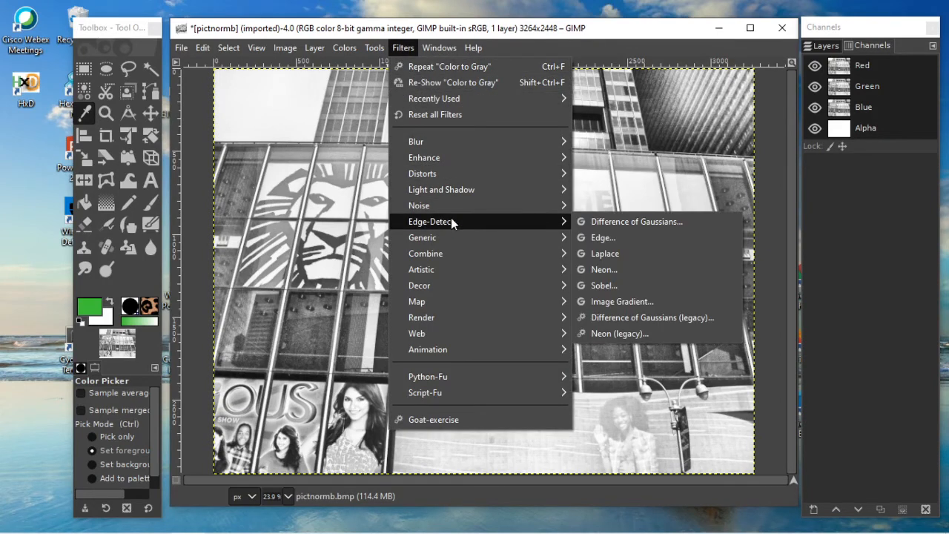
click(627, 221)
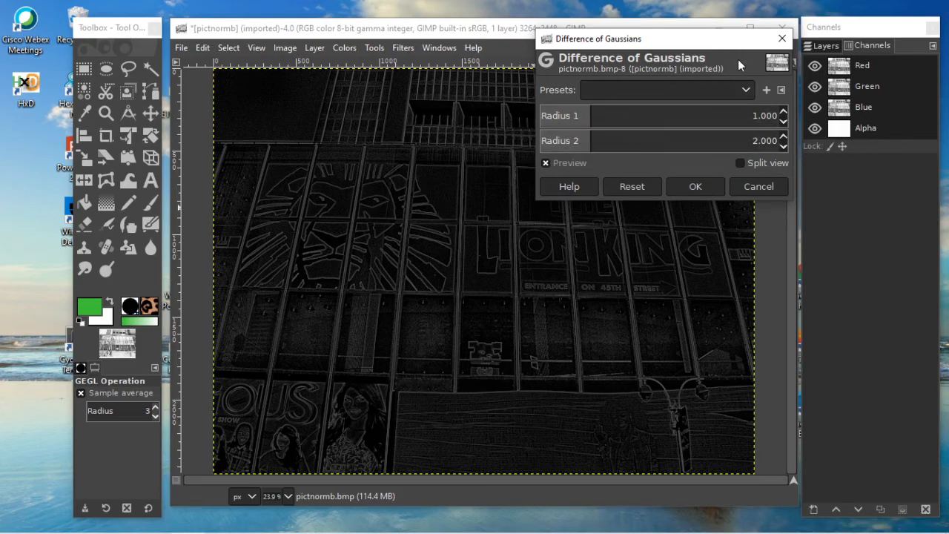
click(783, 39)
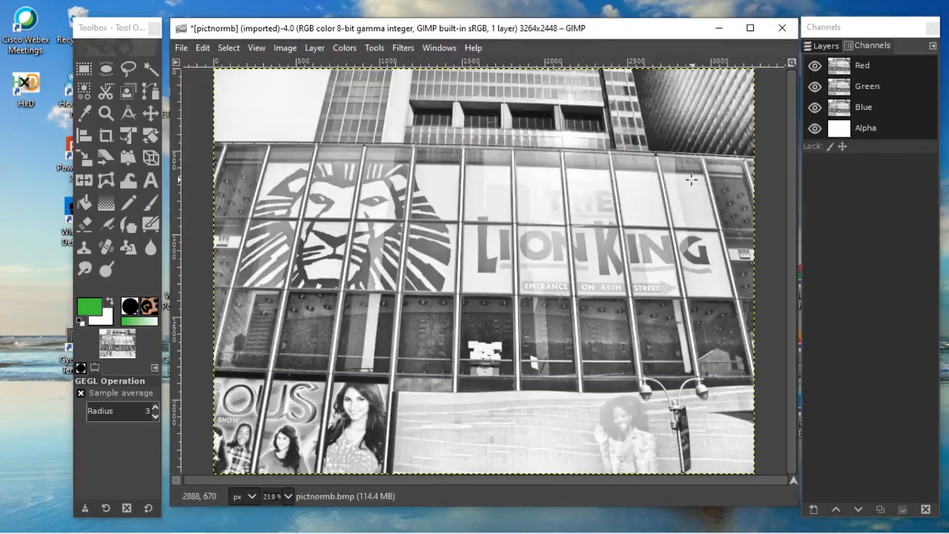
- Apply the Edge filter to the grayscale photo using the Sobel algorithm, amount 2.000 and Clamp border behavior
click(403, 47)
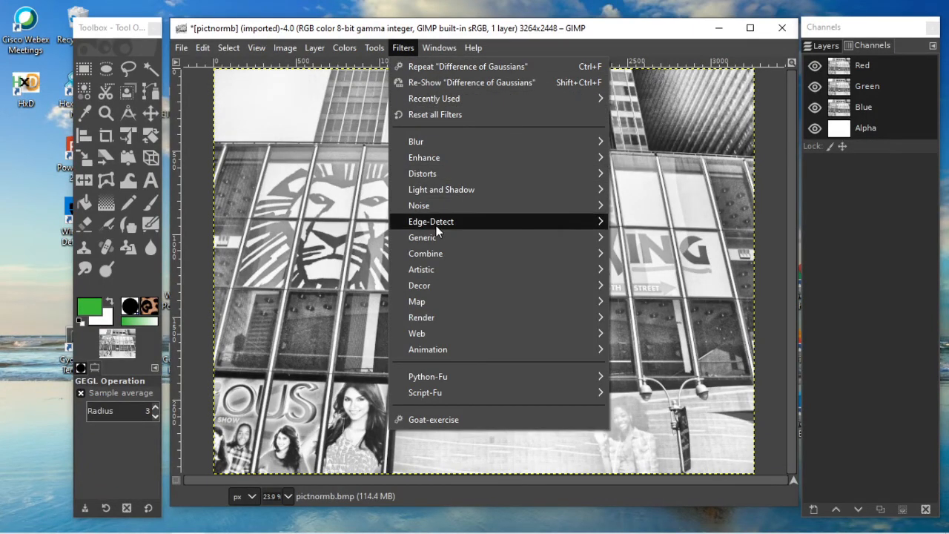
mouse_move(498, 221)
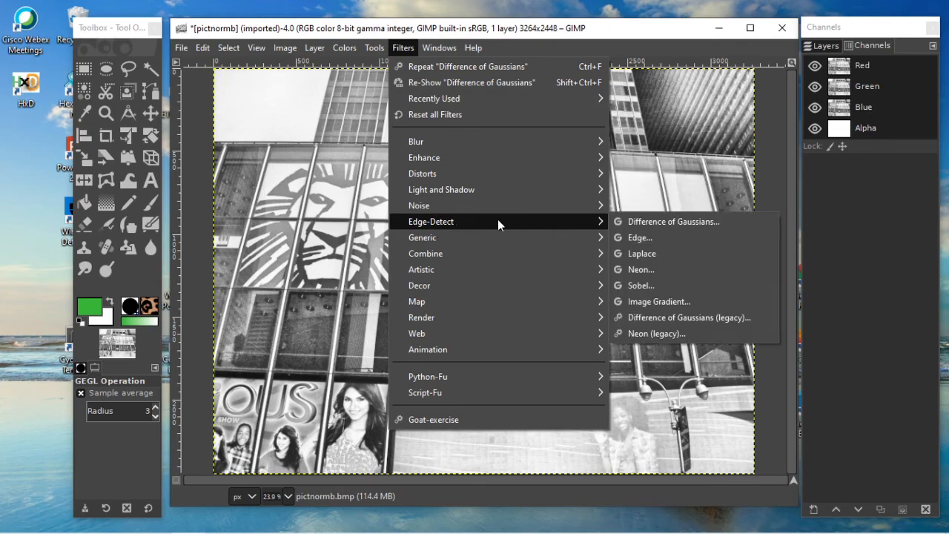
click(639, 237)
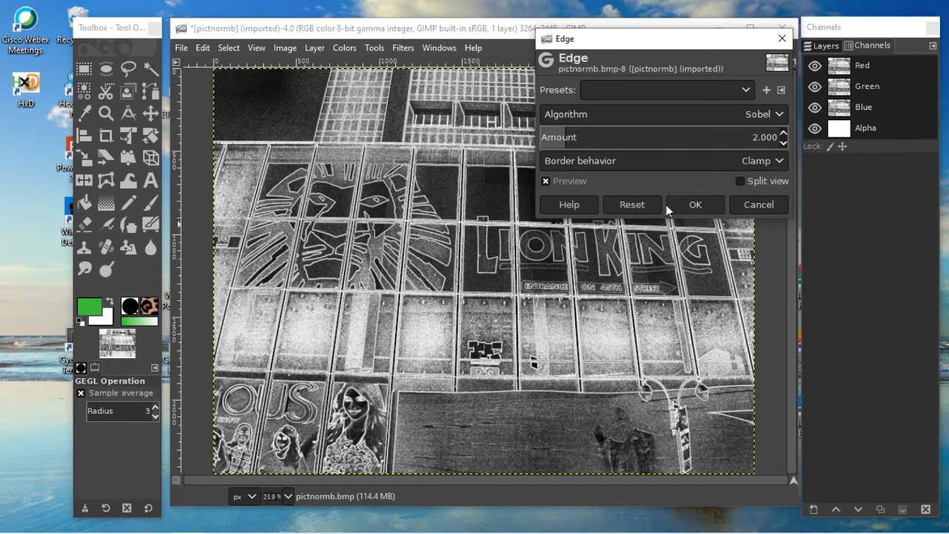
click(697, 205)
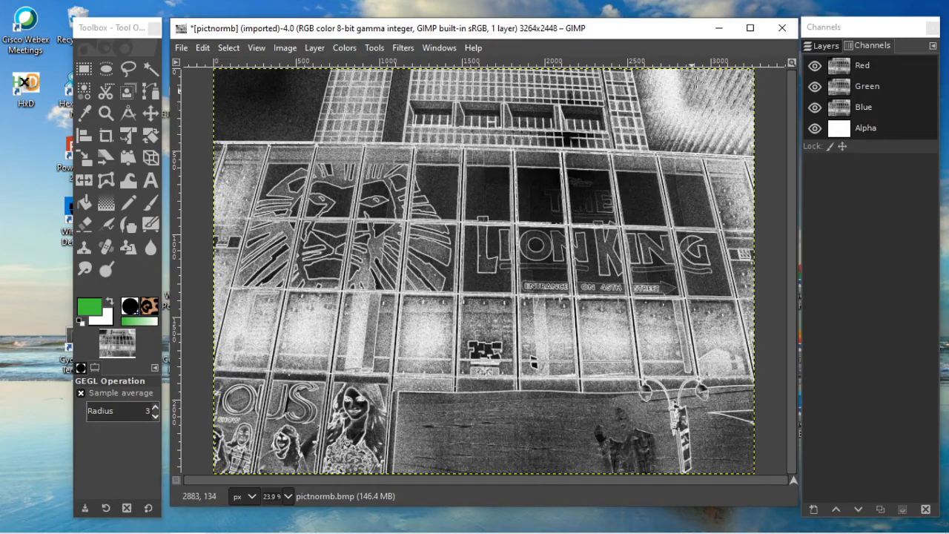
- Minimize the image editor, launch HxD and open pictnormb.bmp from the Image Processing 2021 folder in Documents
click(719, 29)
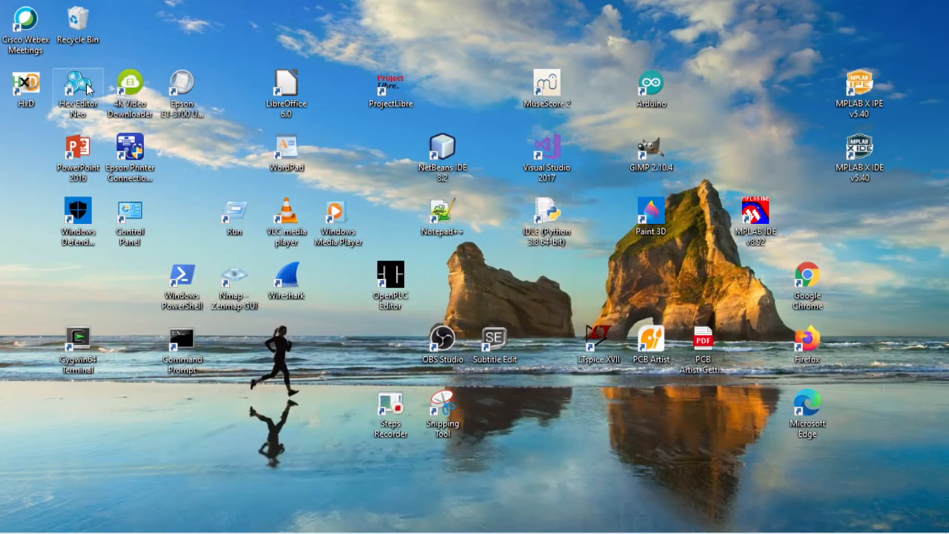
double_click(32, 89)
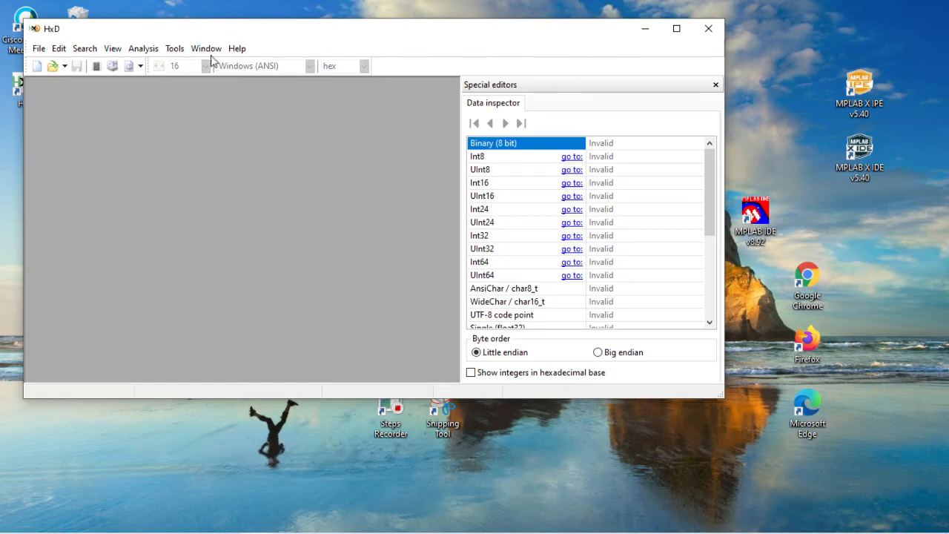
click(39, 49)
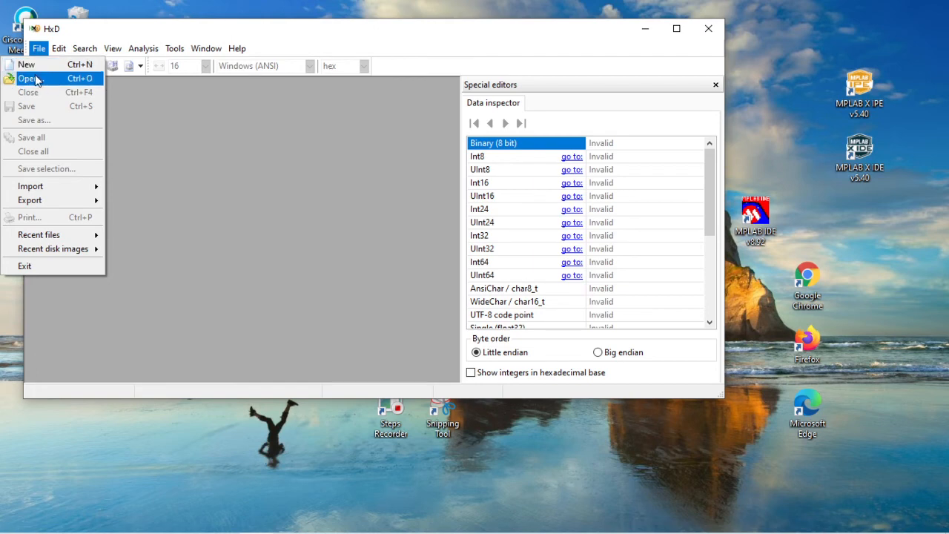
click(35, 75)
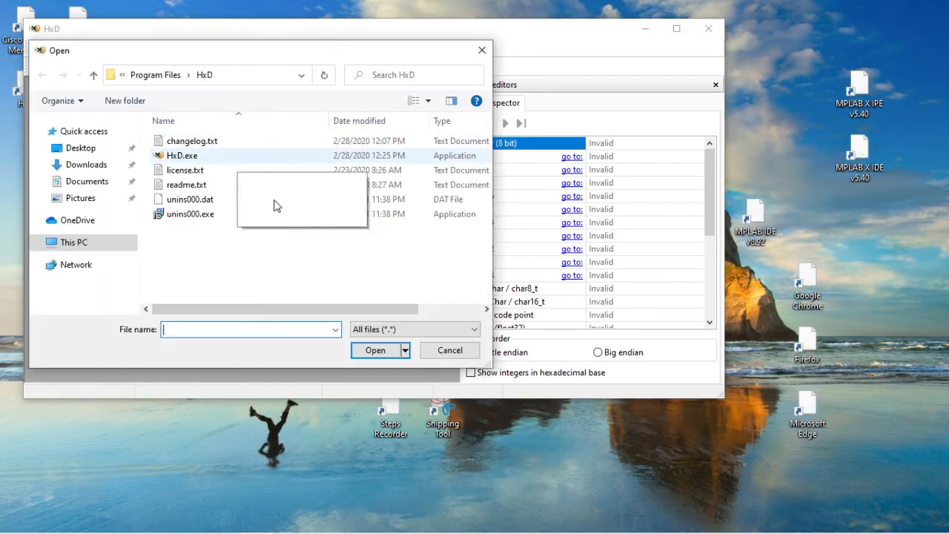
click(98, 183)
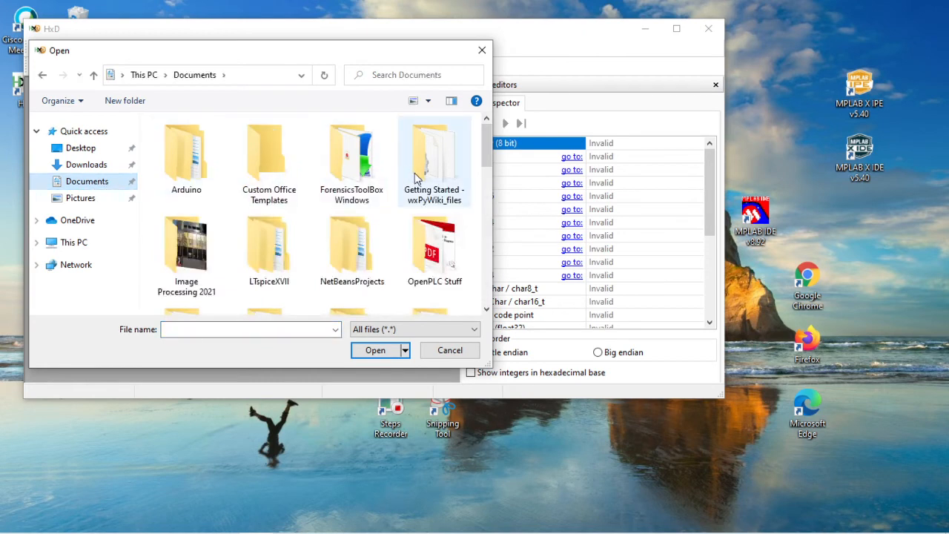
scroll(364, 202, down, 1)
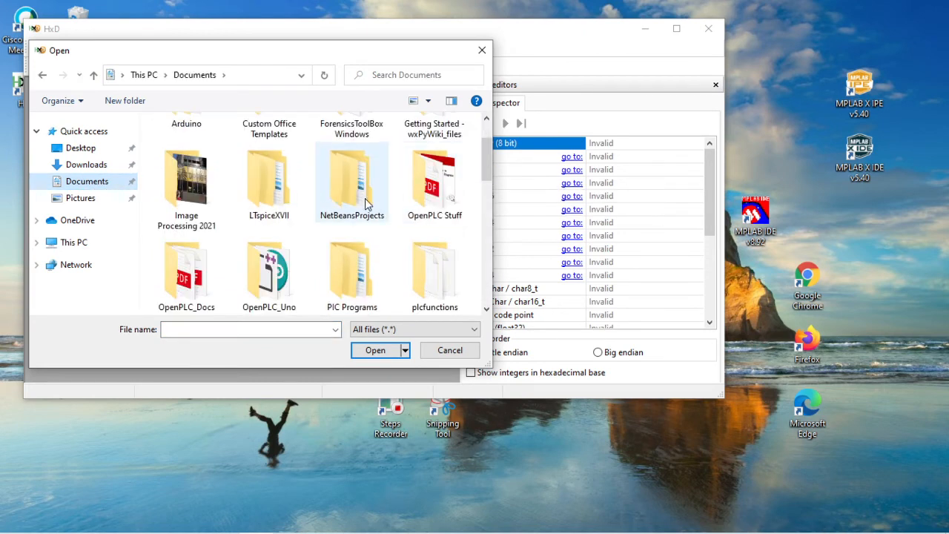
double_click(202, 189)
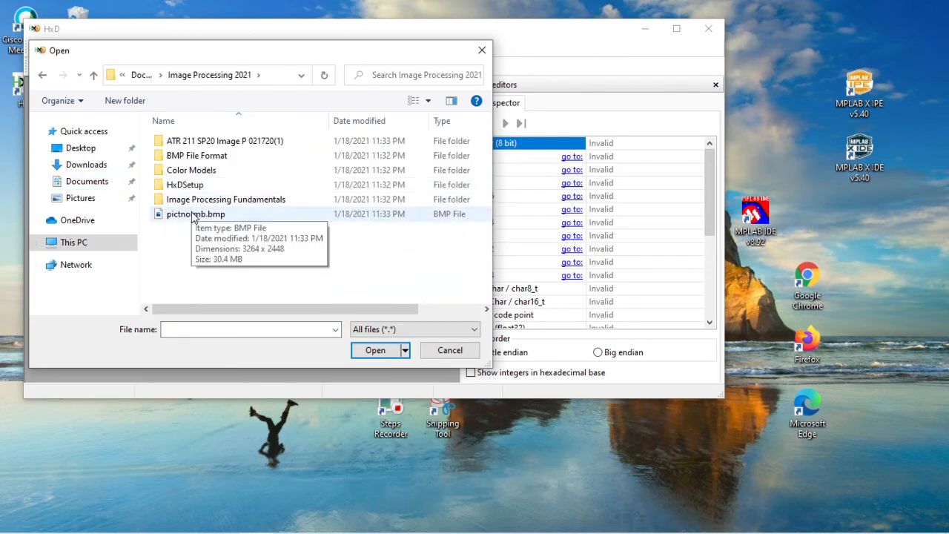
click(193, 215)
click(384, 350)
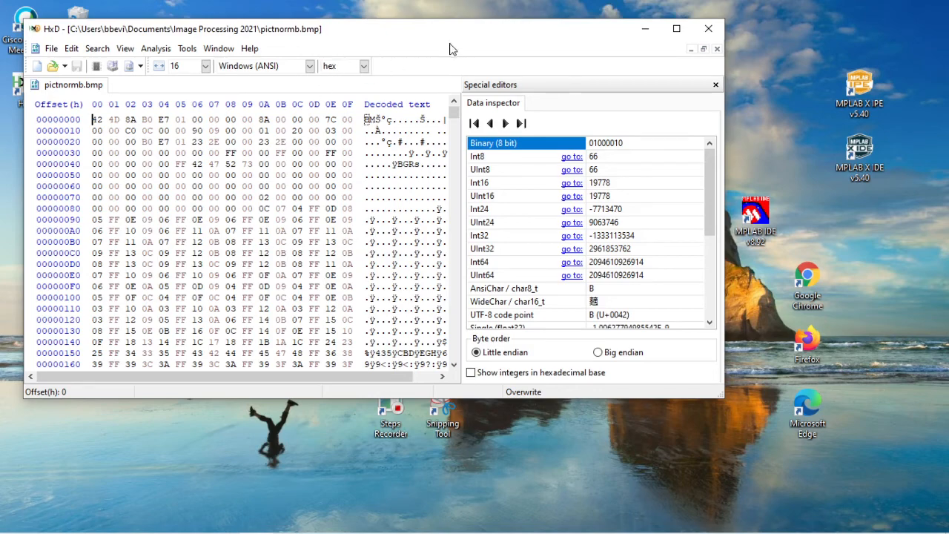
drag(446, 31, 559, 39)
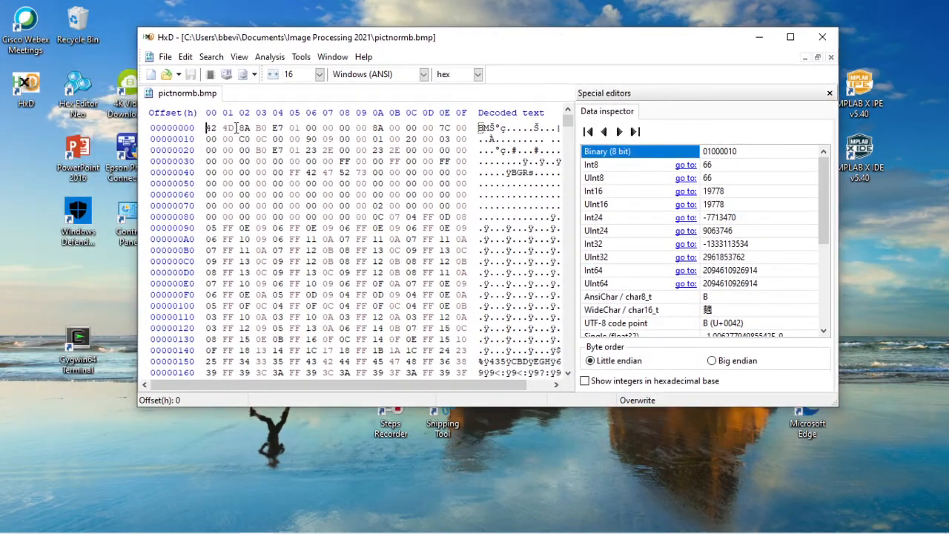